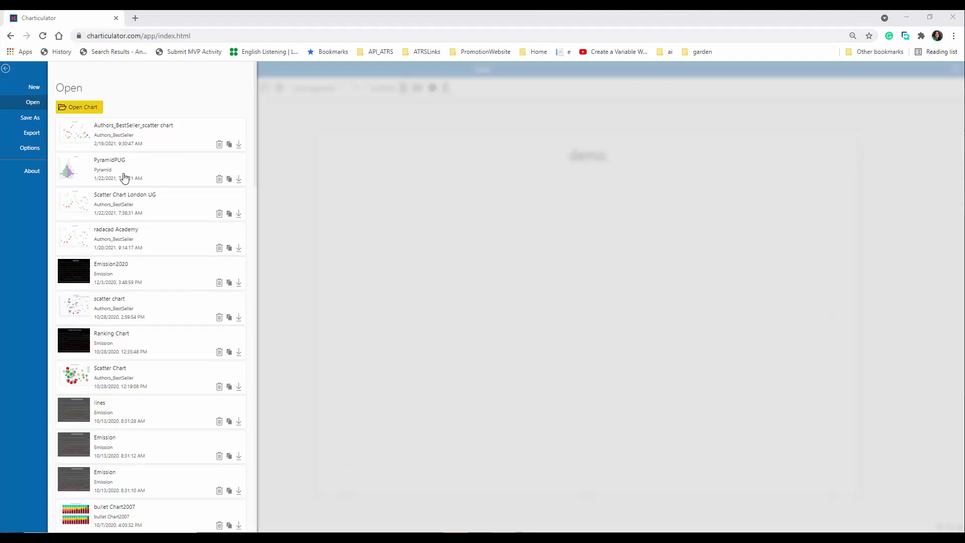
Open the saved chart named "lines" based on the Emission dataset
scroll(113, 487, down, 4)
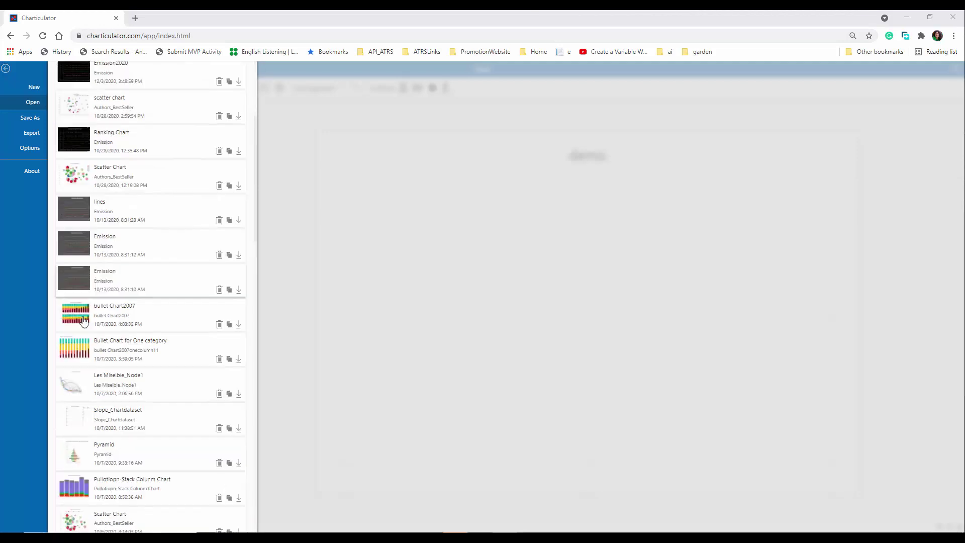
click(105, 237)
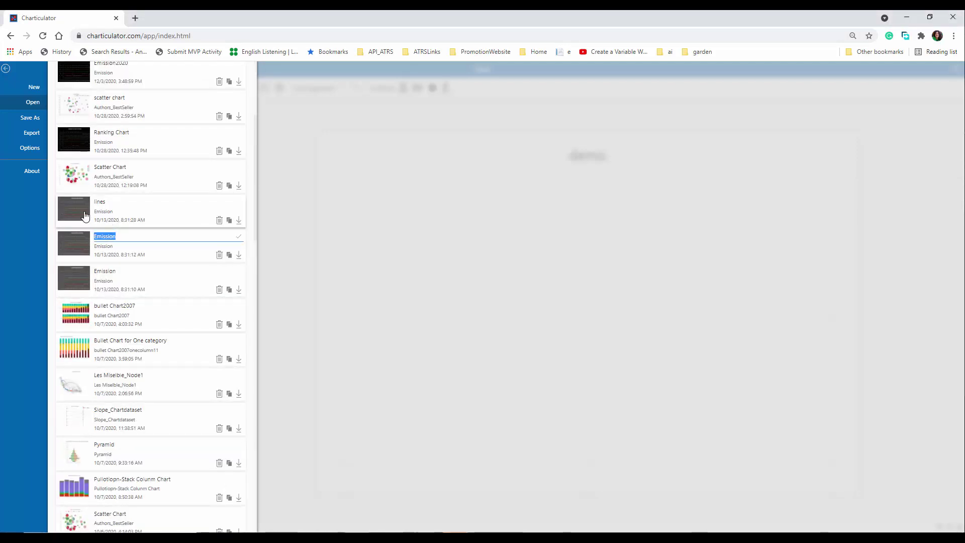
click(84, 215)
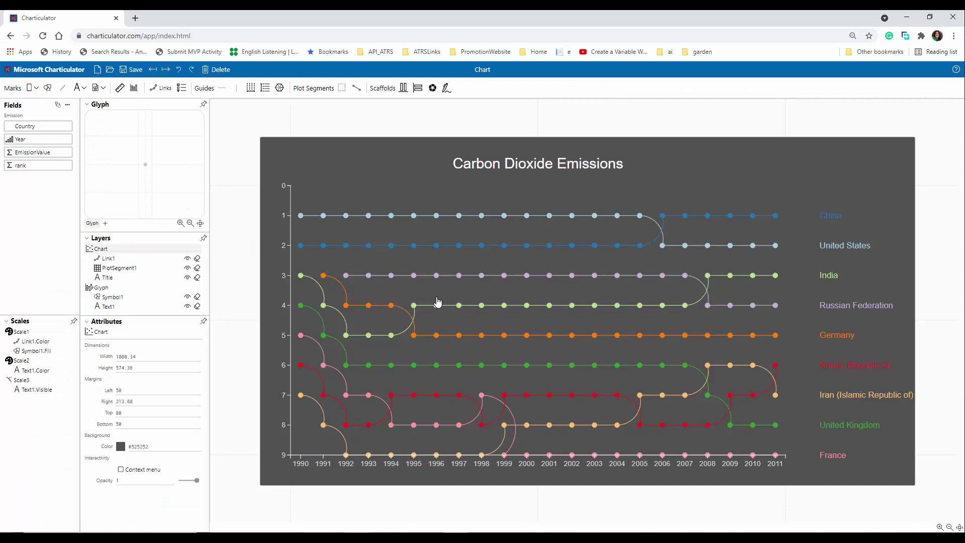
Review the chart's Power BI custom visual export options, including data mapping slots, axes, exposed objects and visual properties, and return to the chart
click(166, 71)
click(119, 155)
scroll(112, 161, down, 5)
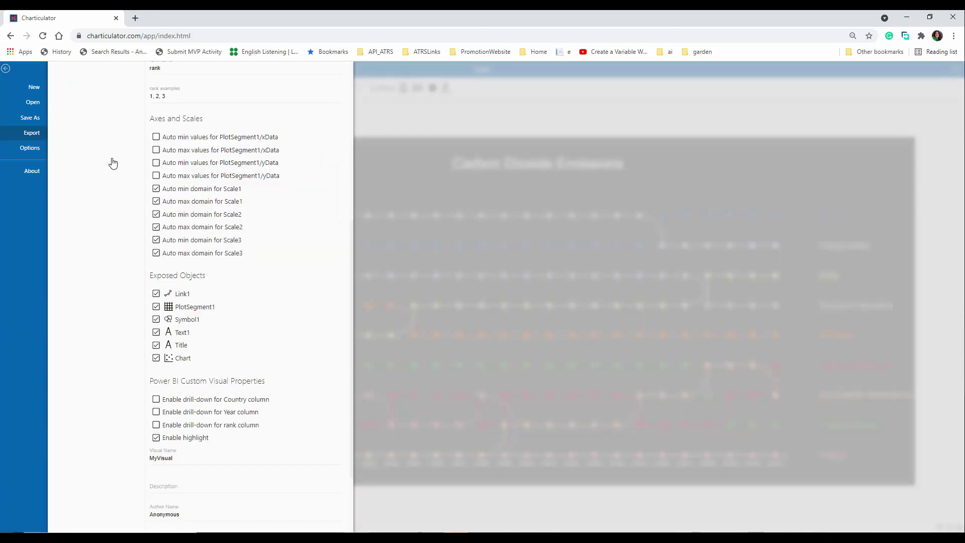
scroll(211, 357, down, 5)
scroll(226, 352, up, 15)
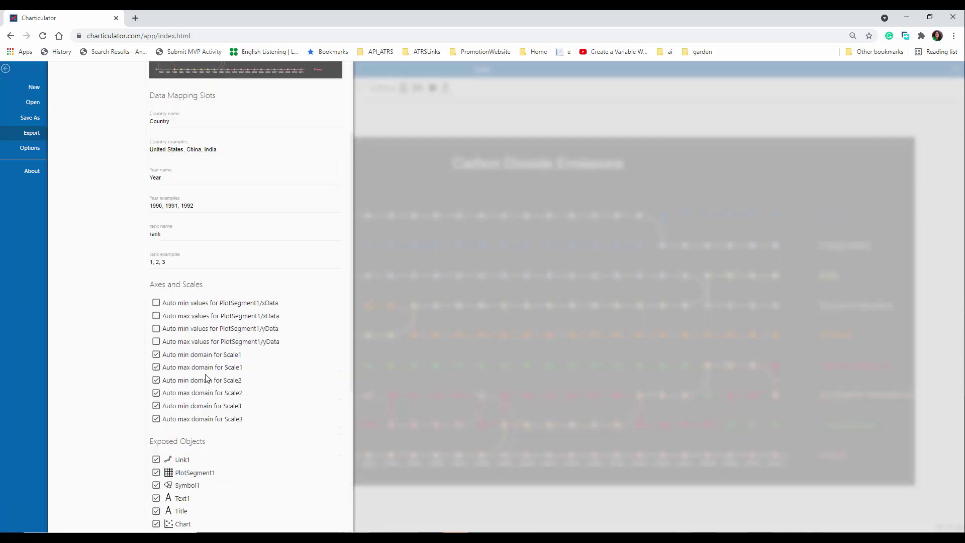
click(6, 69)
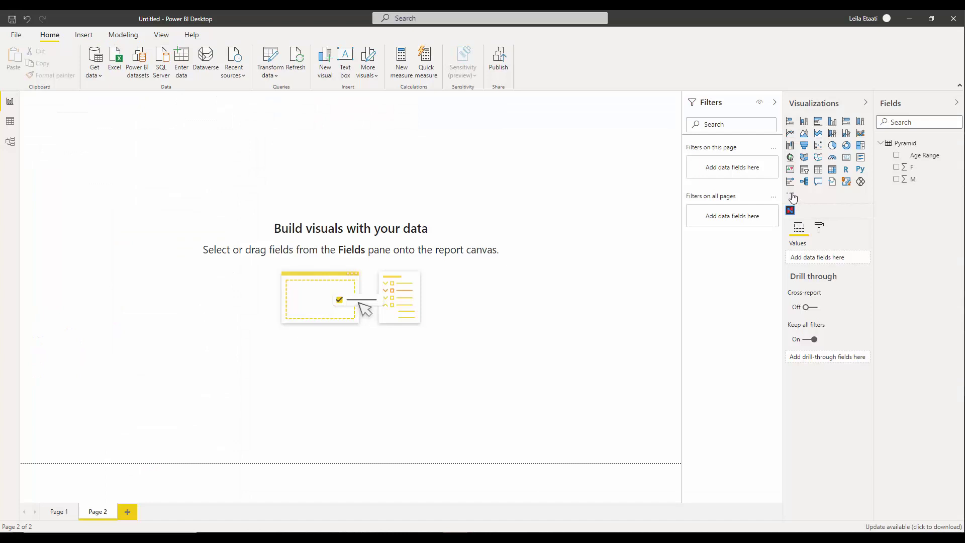
In Power BI Desktop, search AppSource for "charticulator" and add the Charticulator visual, updating the report's existing copy
click(792, 197)
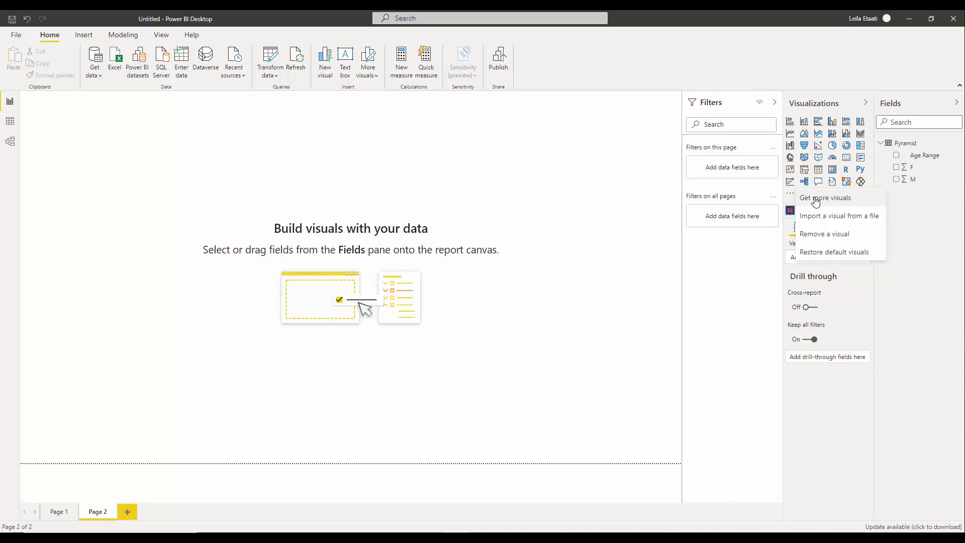
click(815, 198)
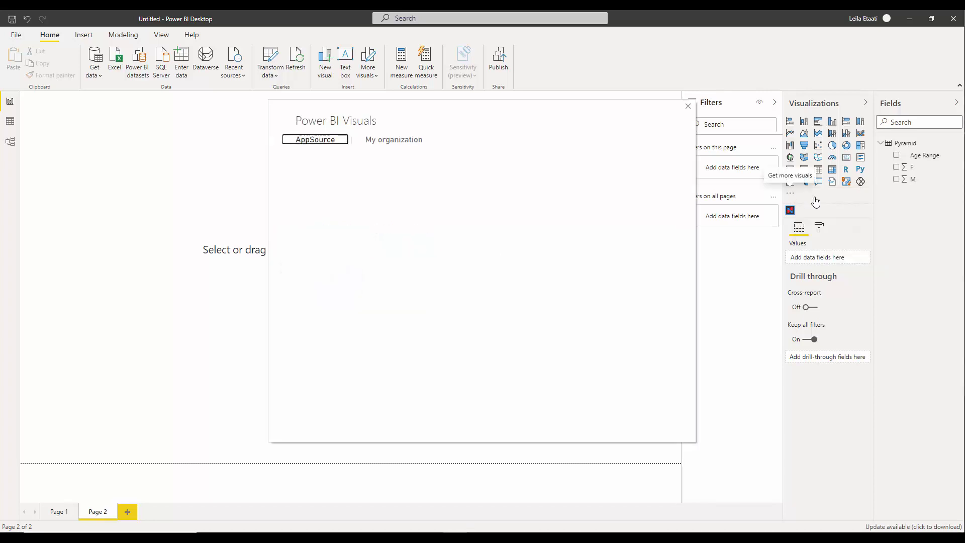
click(324, 176)
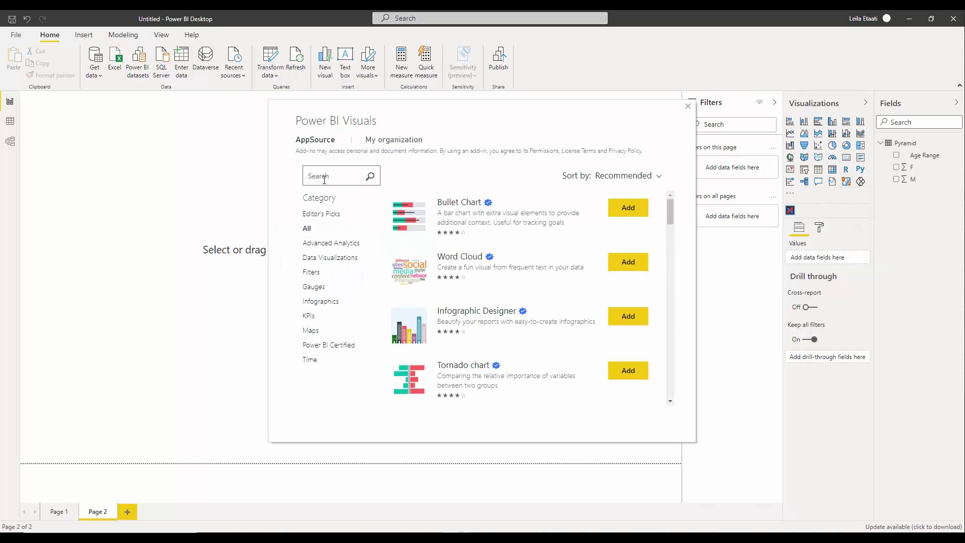
text(charticulator)
key(Return)
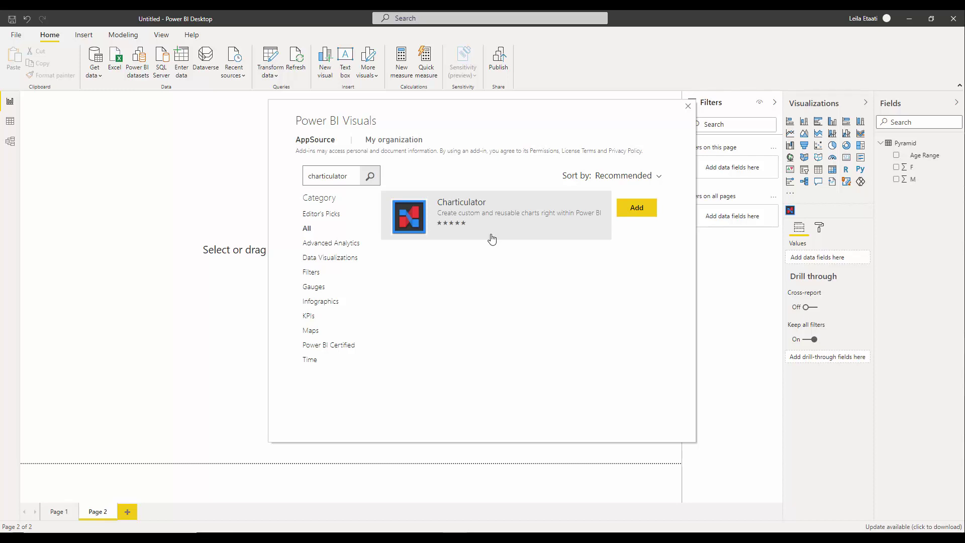
click(635, 209)
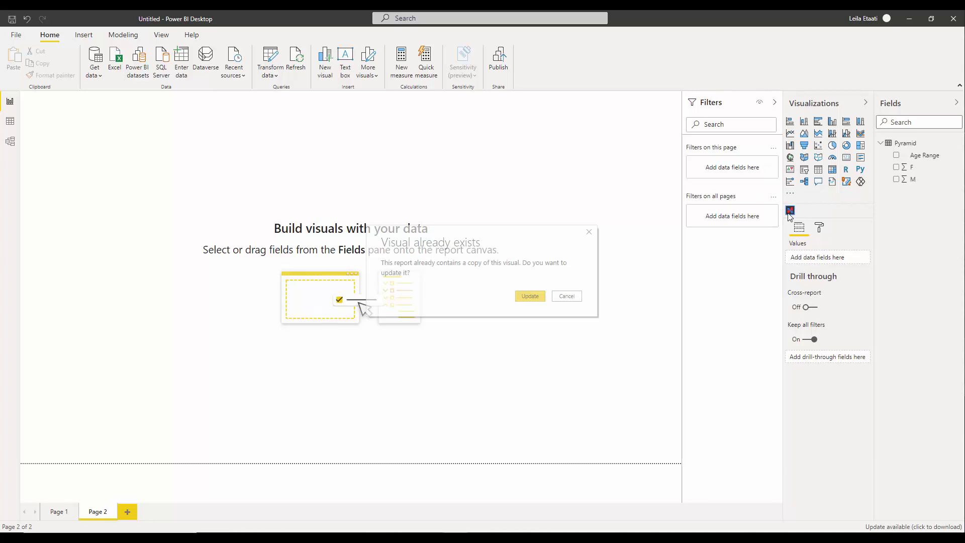
click(523, 300)
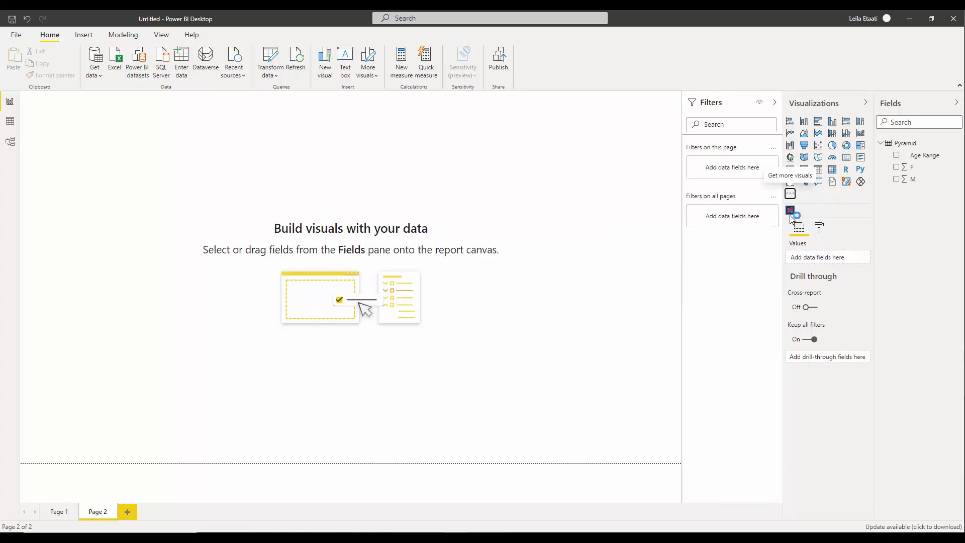
click(579, 290)
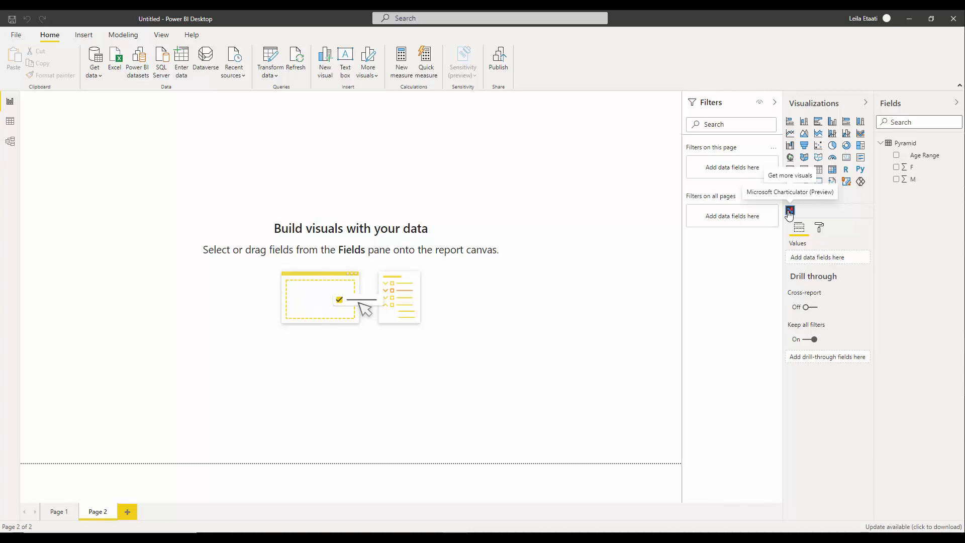
Place an enlarged Charticulator visual on Page 2 and assign the Age Range, F and M fields to its Data
click(789, 212)
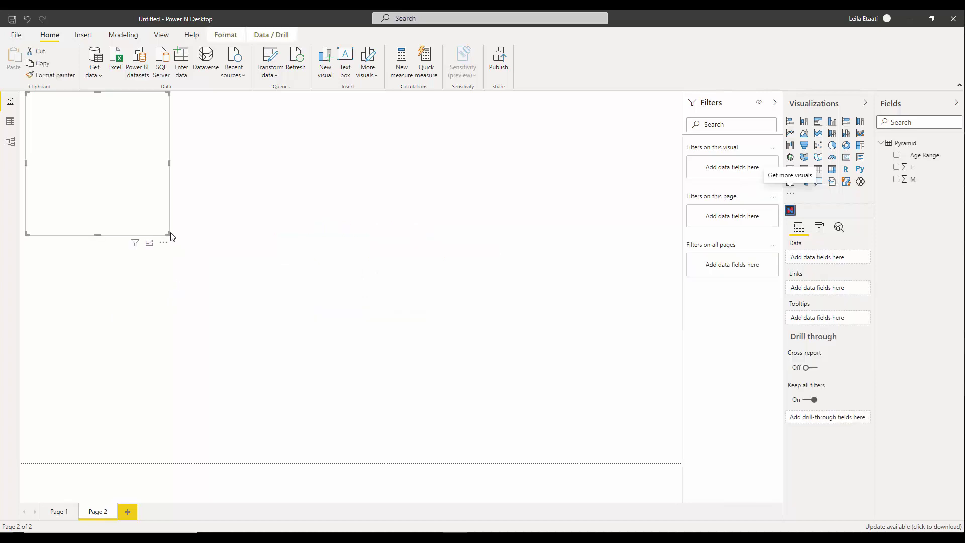
drag(169, 234, 486, 421)
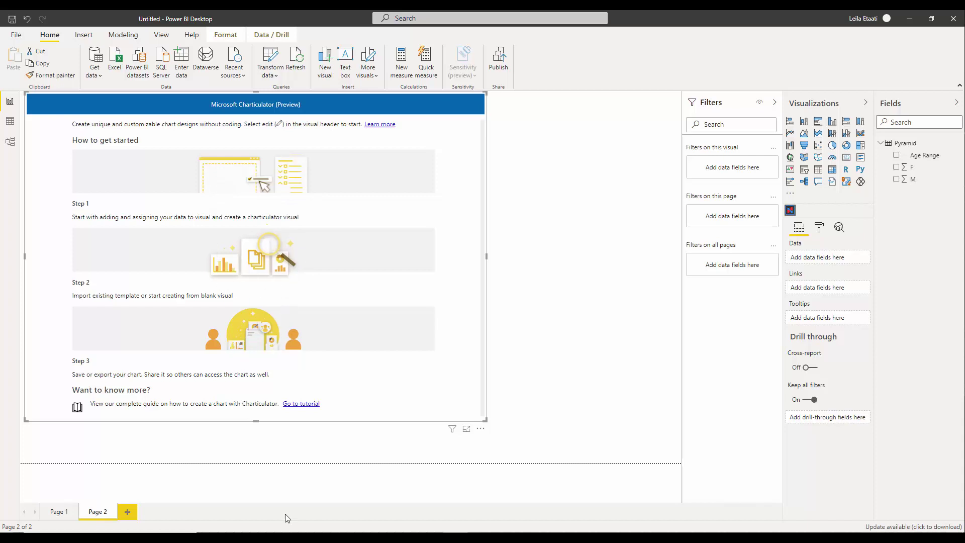
click(896, 155)
click(896, 167)
click(896, 179)
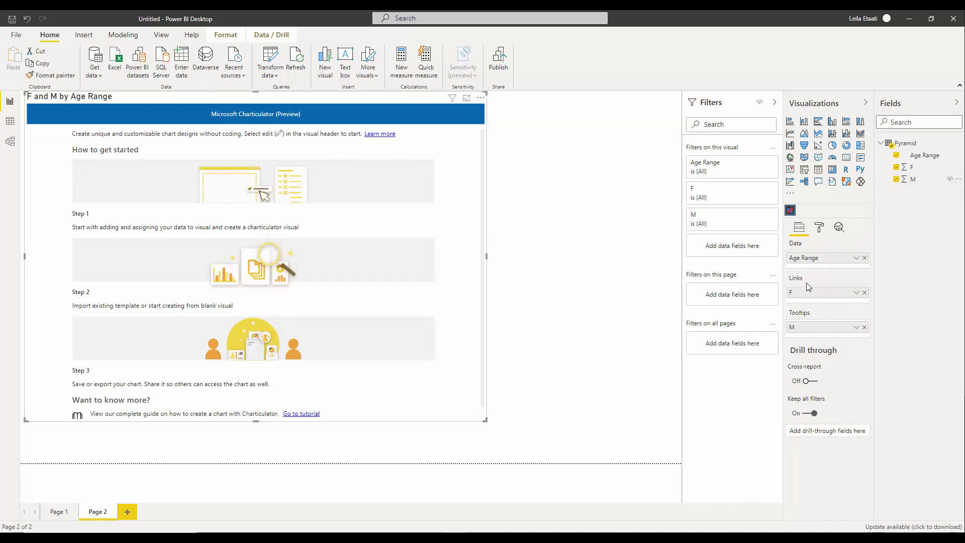
drag(809, 292, 809, 271)
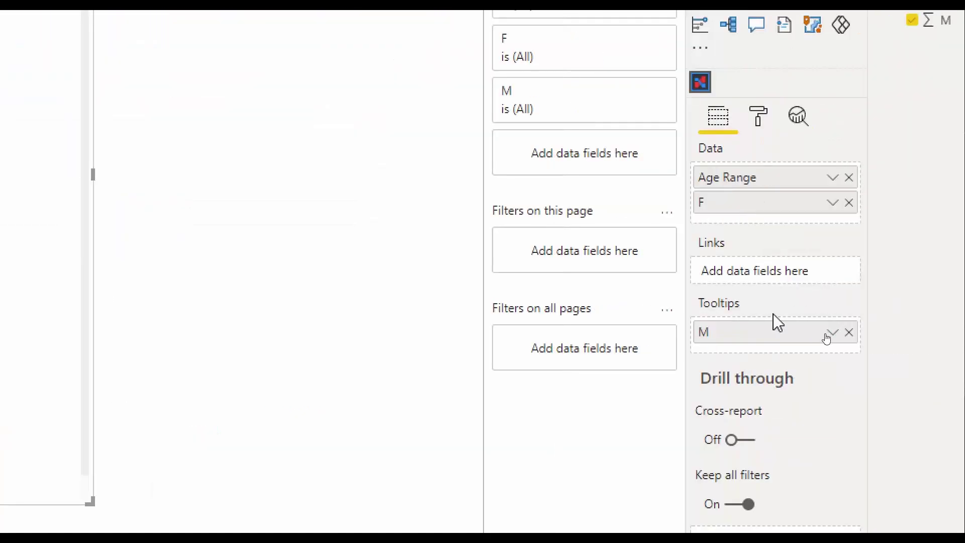
drag(772, 340, 767, 222)
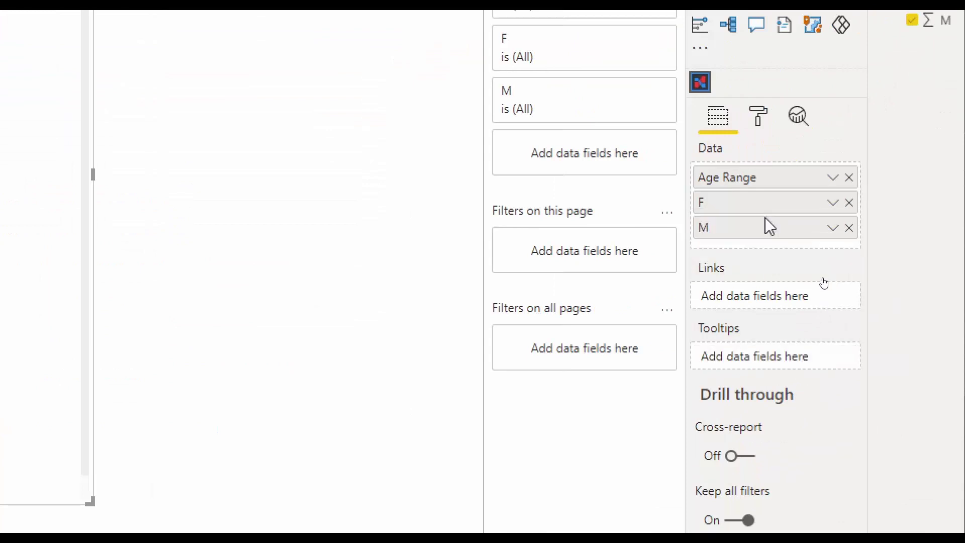
Set the F and M fields of the visual to Don't summarize
click(833, 202)
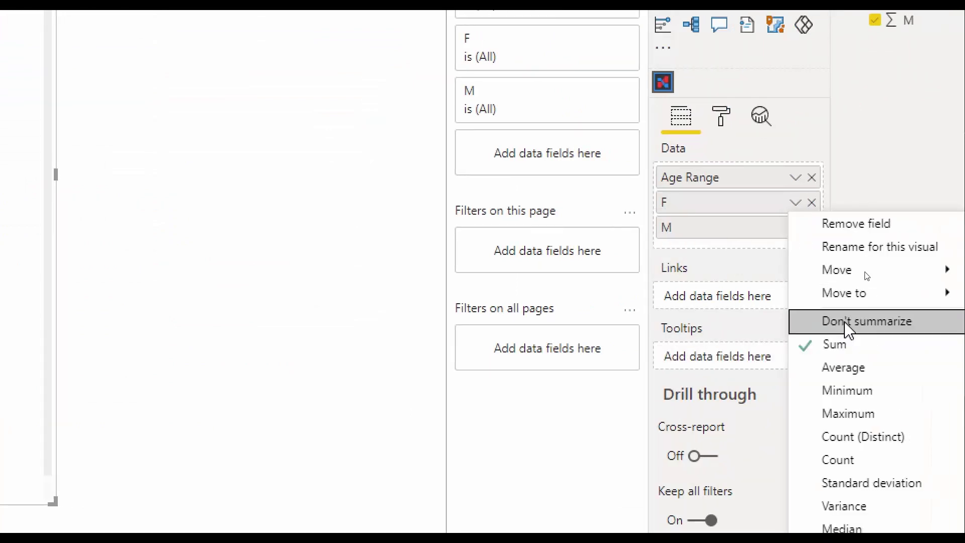
key(Escape)
click(795, 228)
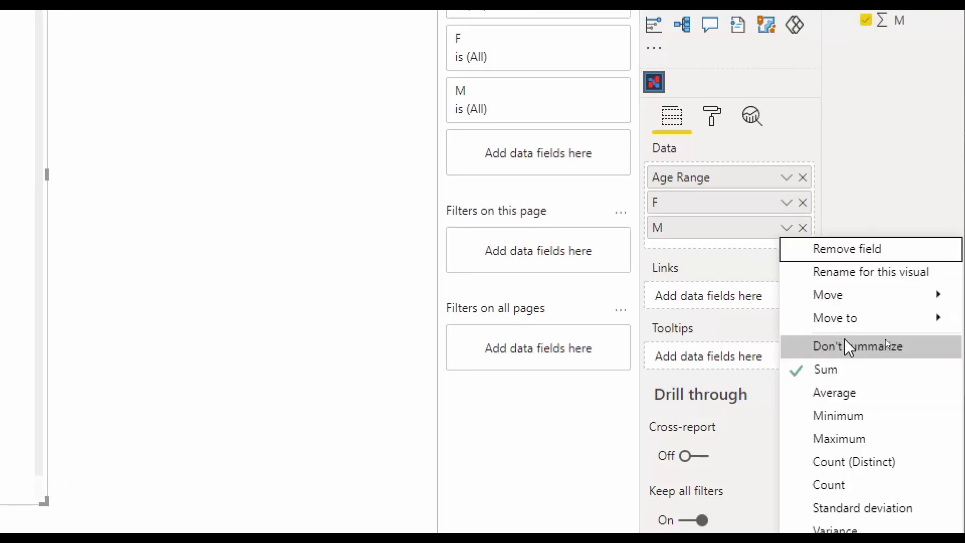
click(845, 344)
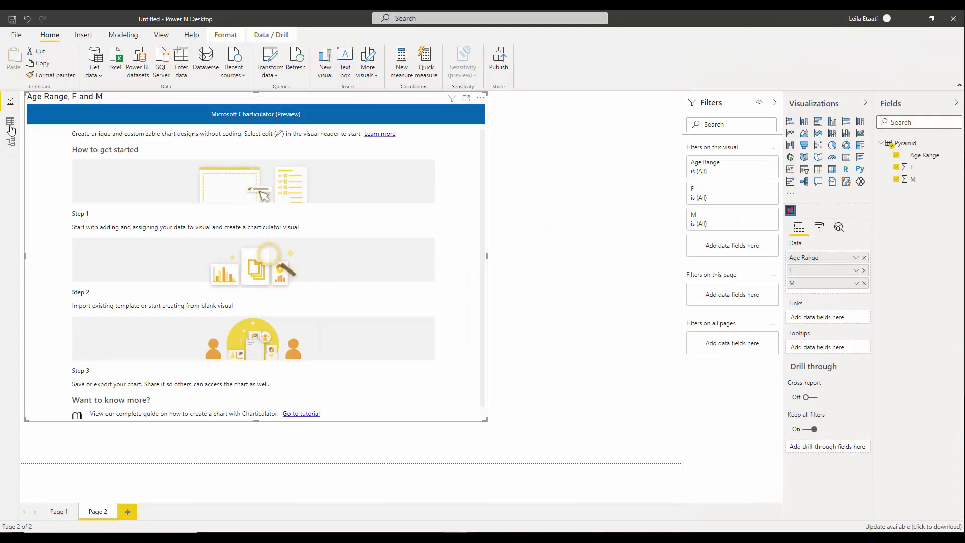
Check the rows of the Pyramid table, and open the Charticulator visual for editing with a newly created chart
click(10, 126)
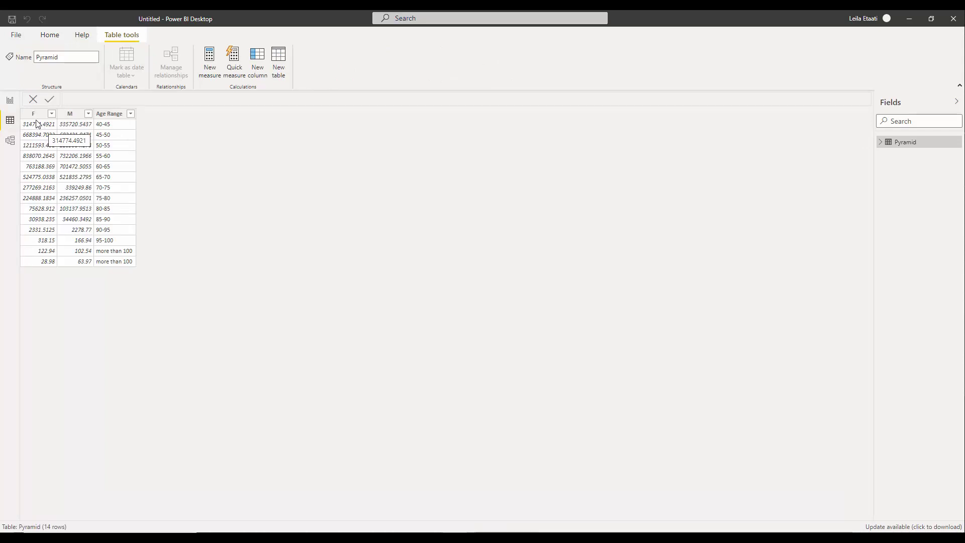
click(9, 102)
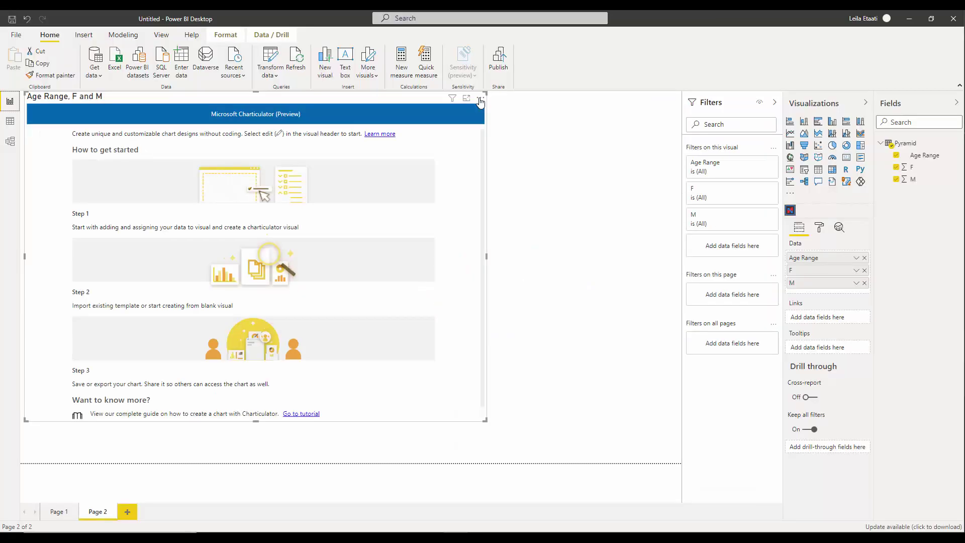
click(480, 99)
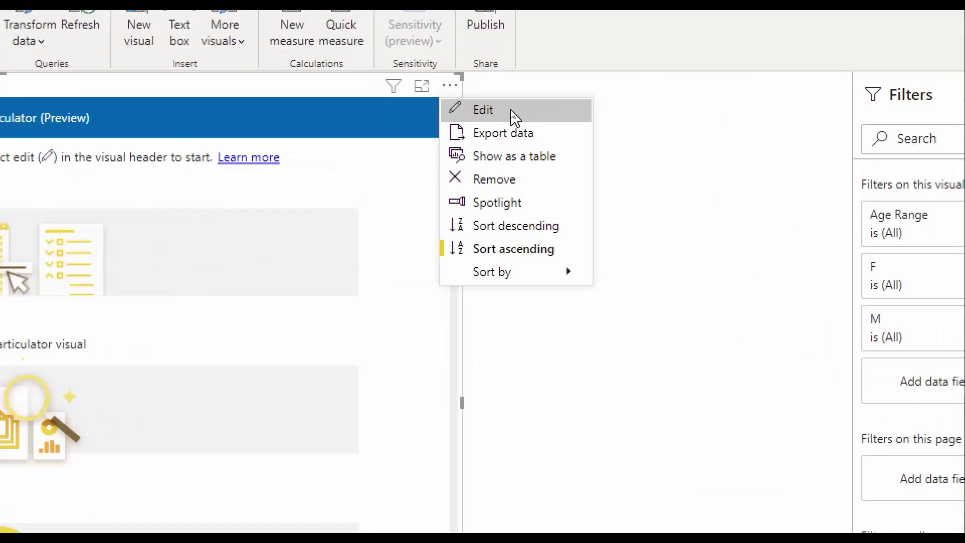
click(514, 114)
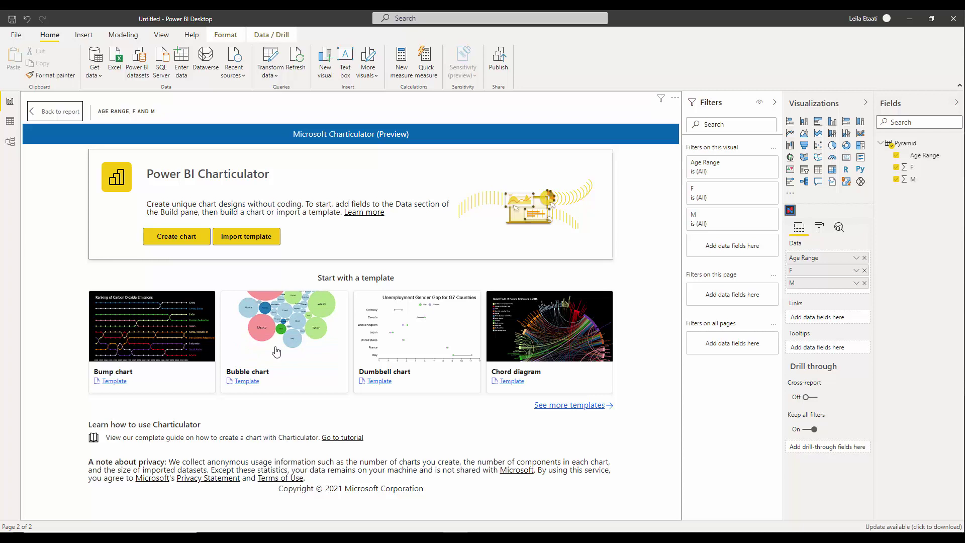
click(169, 240)
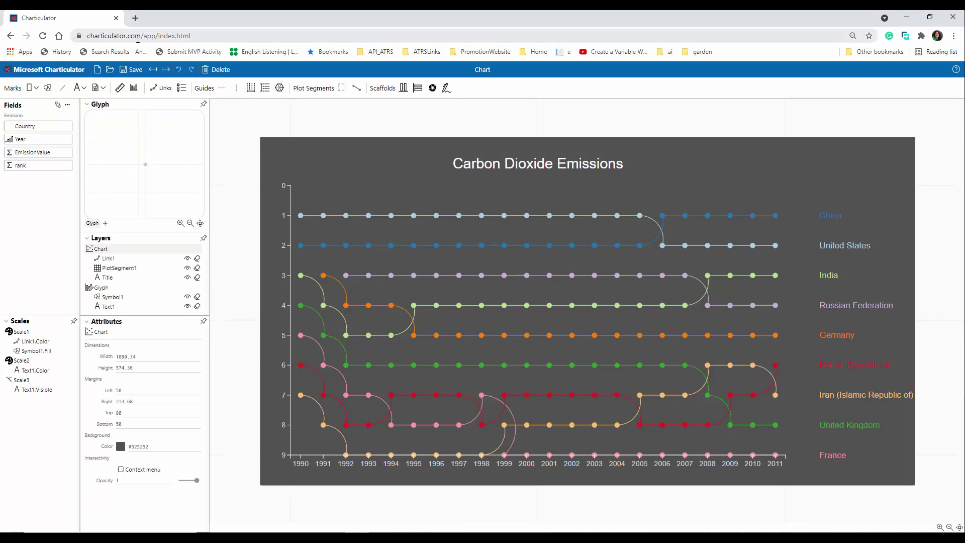
click(906, 17)
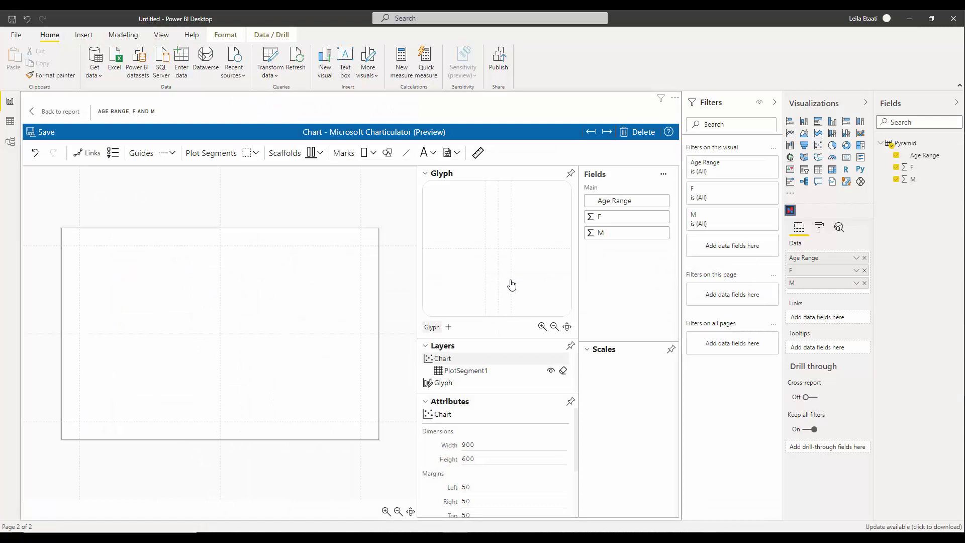
Assign Age Range to the plot segment's Y axis and reverse its category order so it starts with "more than 100"
drag(610, 200, 479, 258)
drag(641, 203, 73, 301)
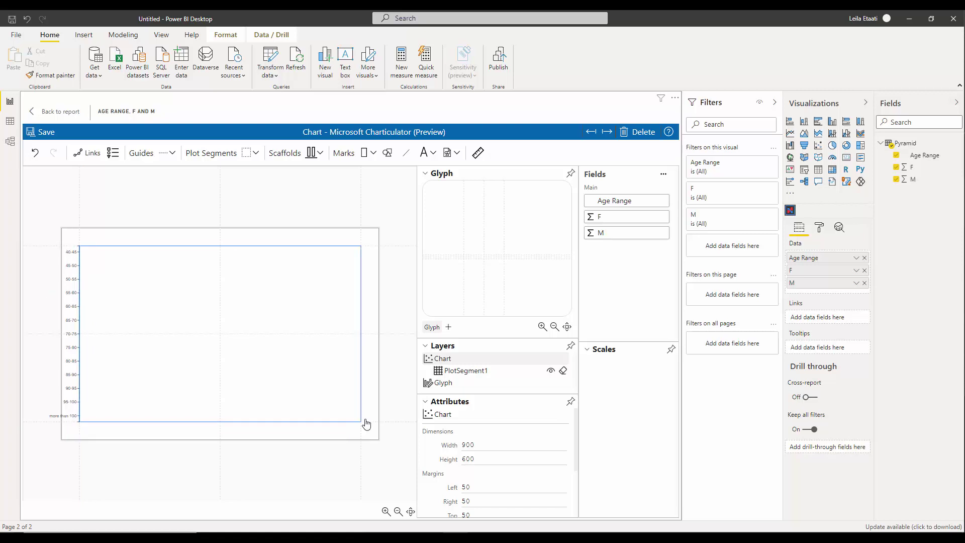
click(448, 374)
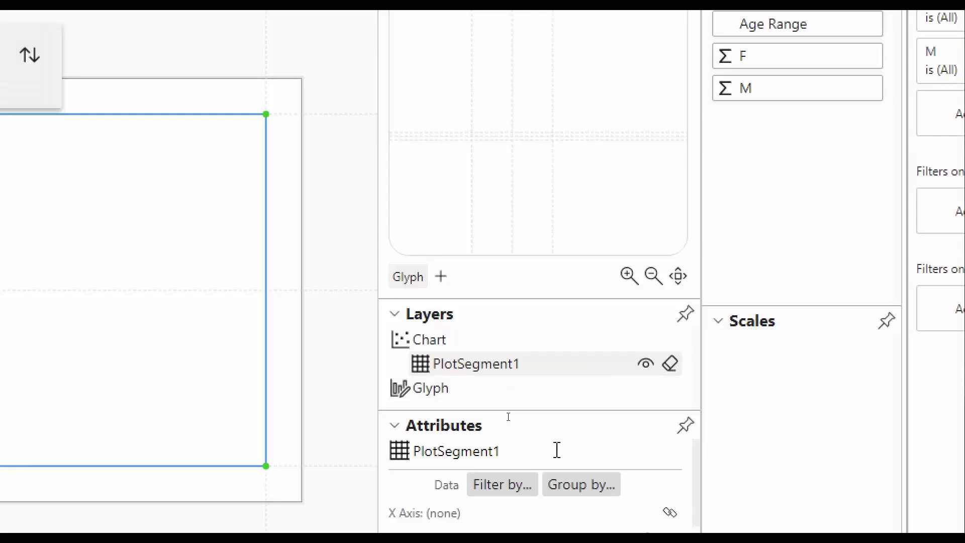
scroll(505, 415, down, 5)
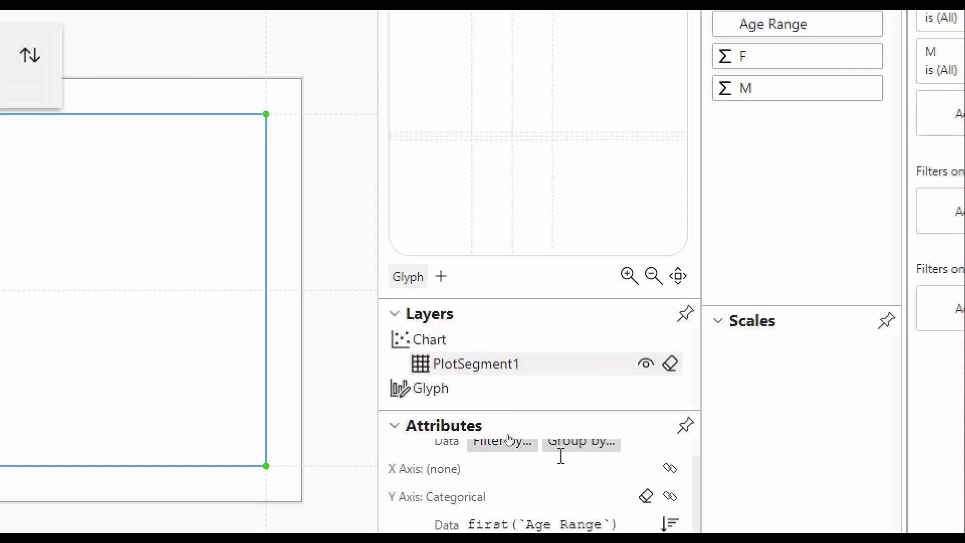
scroll(608, 489, up, 5)
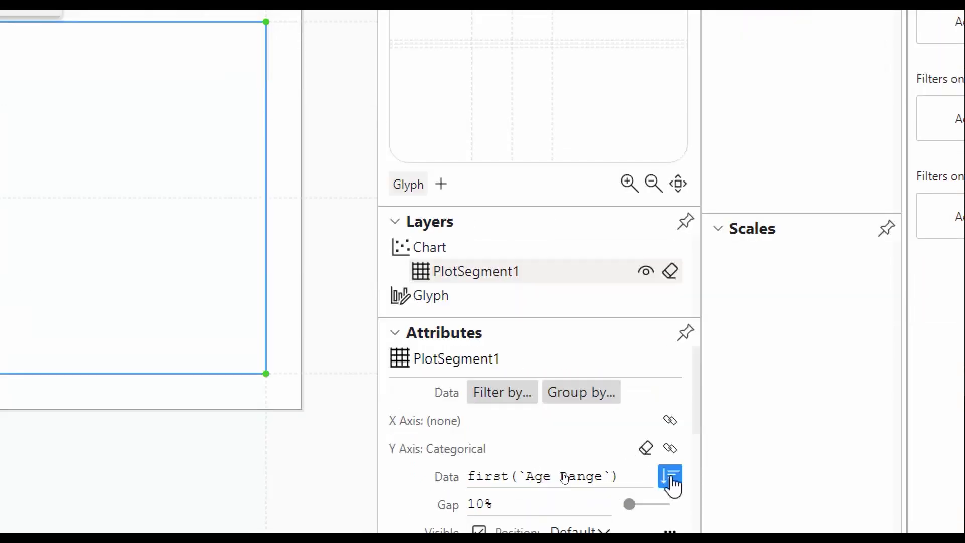
click(671, 481)
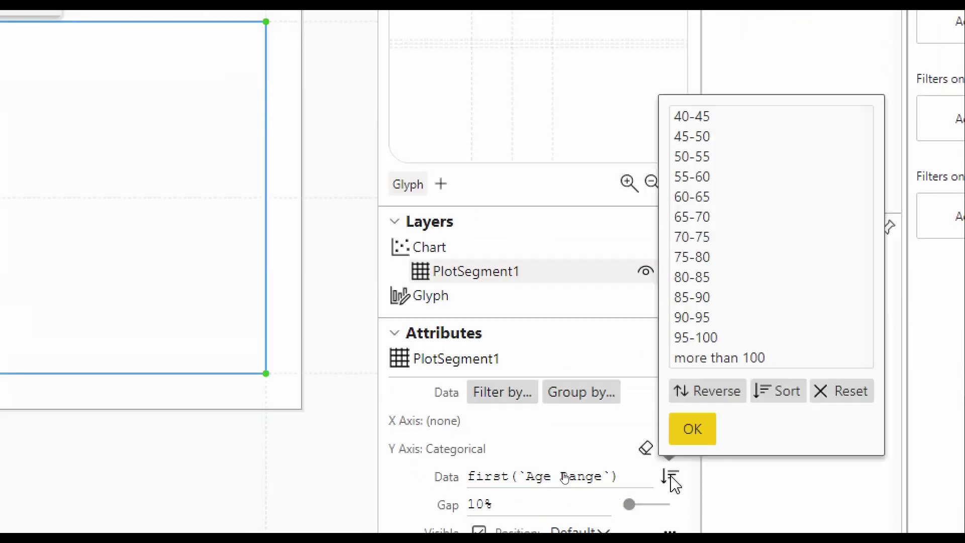
click(710, 397)
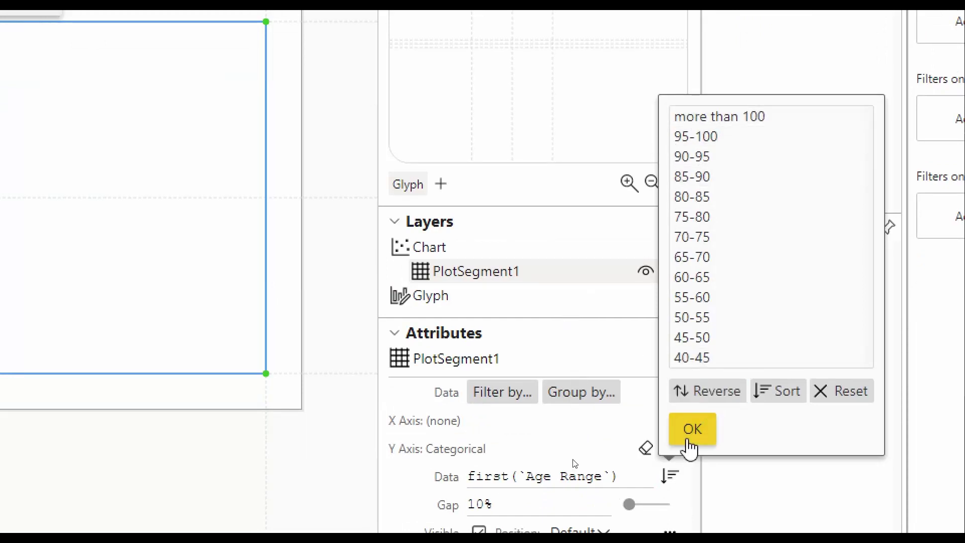
click(692, 445)
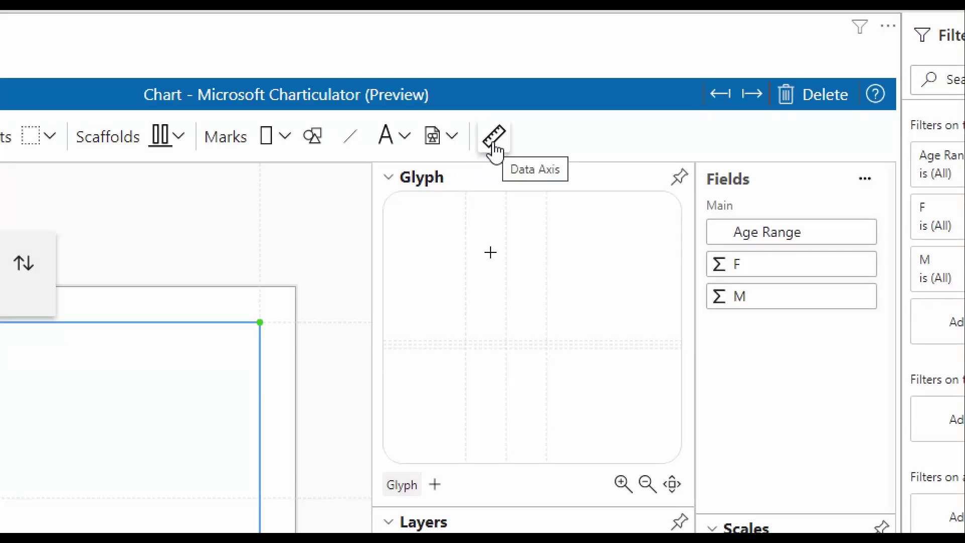
Draw two horizontal data axes along the glyph's baseline, one from the centre to the right guide and one from the left guide to the centre
click(494, 144)
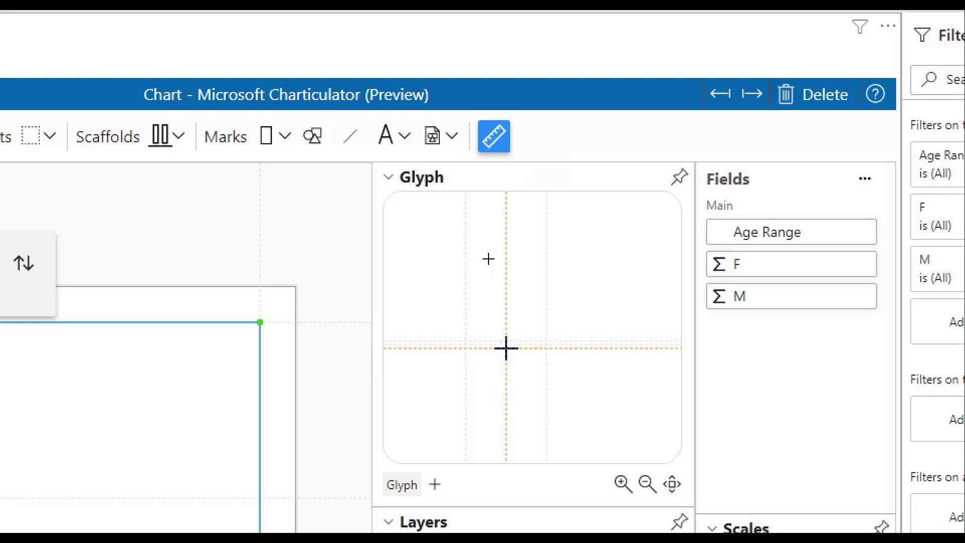
drag(506, 348, 550, 350)
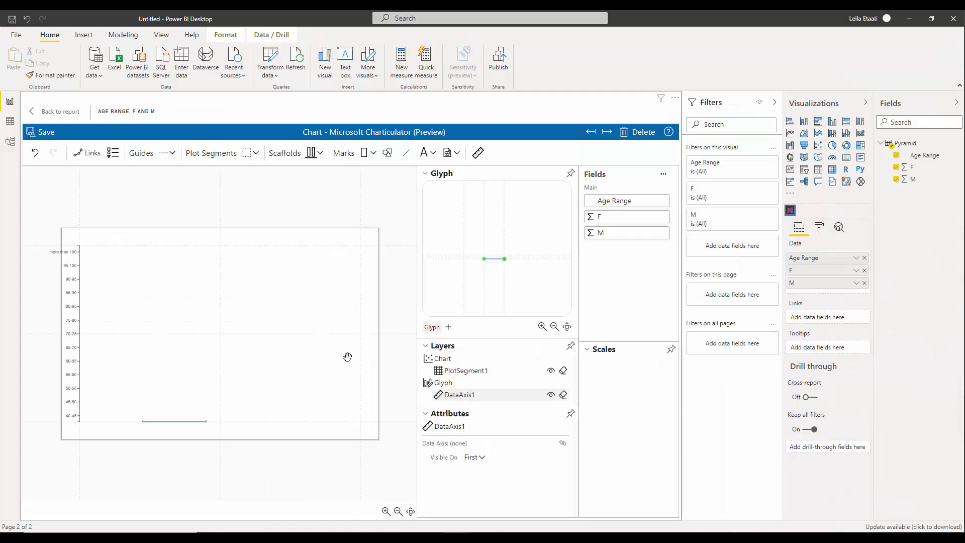
drag(143, 426, 206, 426)
click(478, 152)
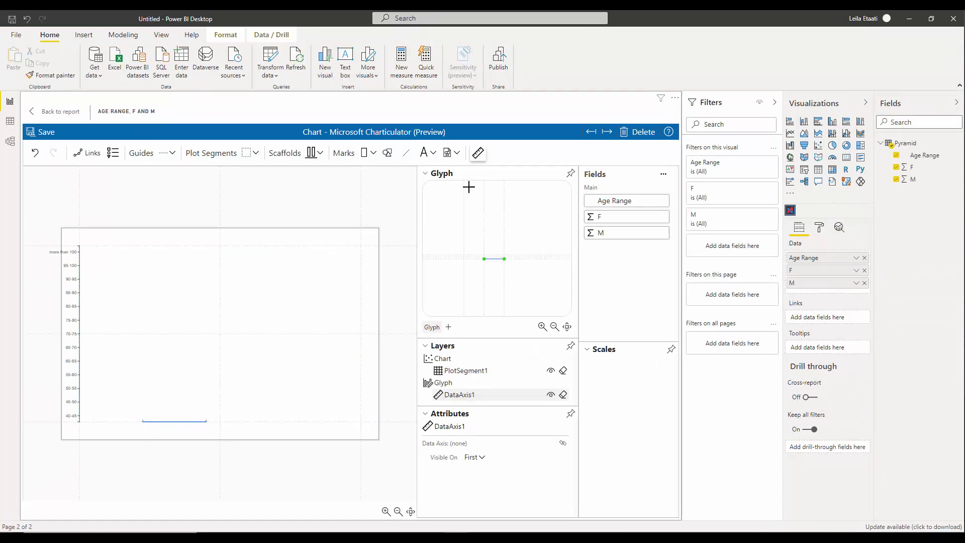
click(464, 261)
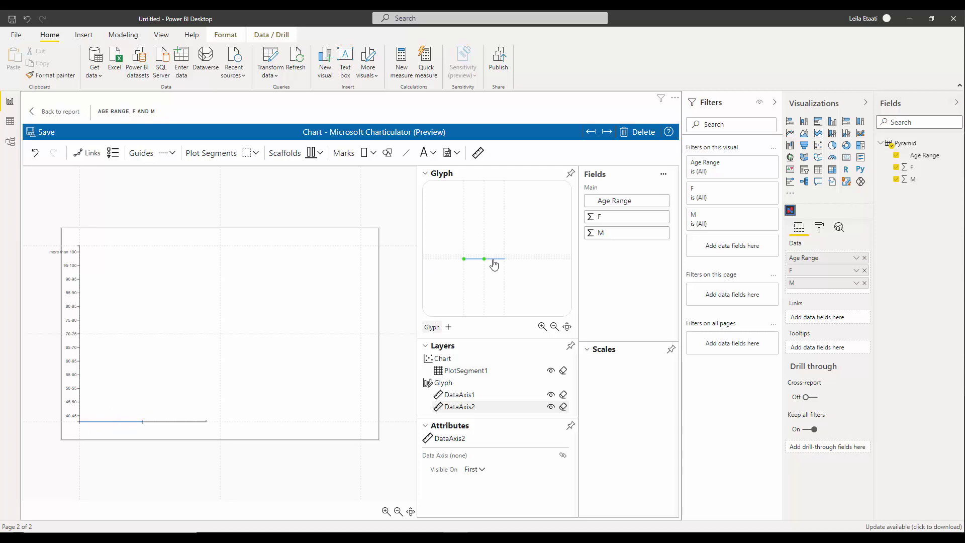
Assign the F field to DataAxis1 and rename that axis DataAxisFemale
click(471, 394)
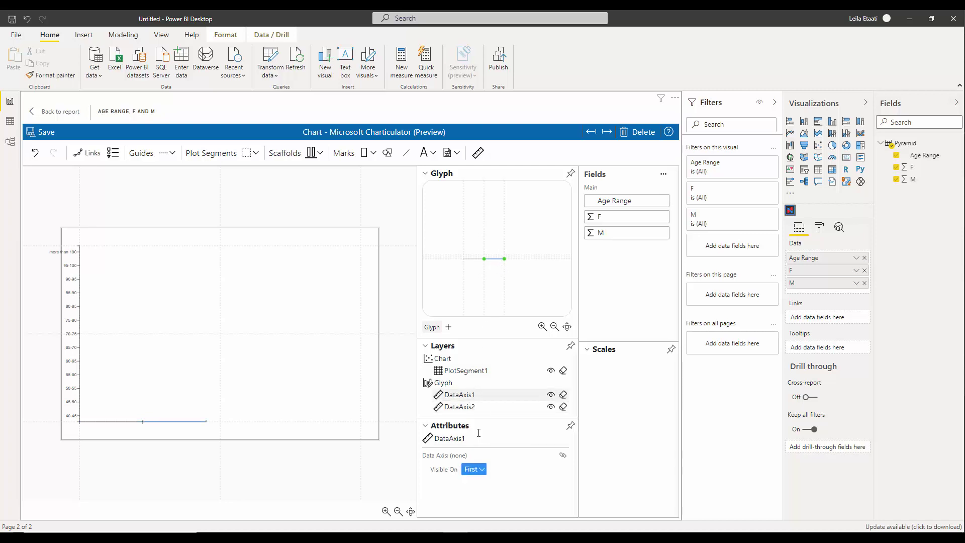
drag(510, 367, 455, 460)
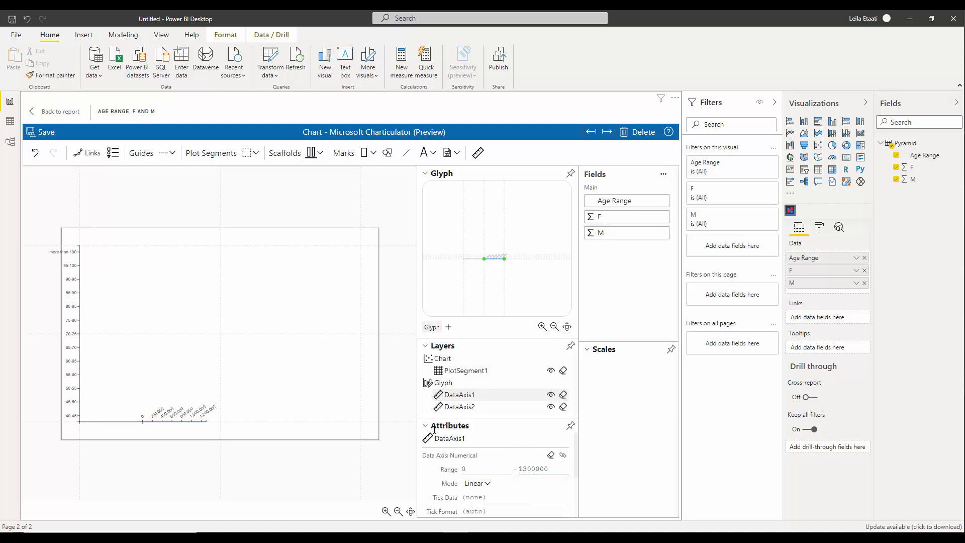
click(468, 438)
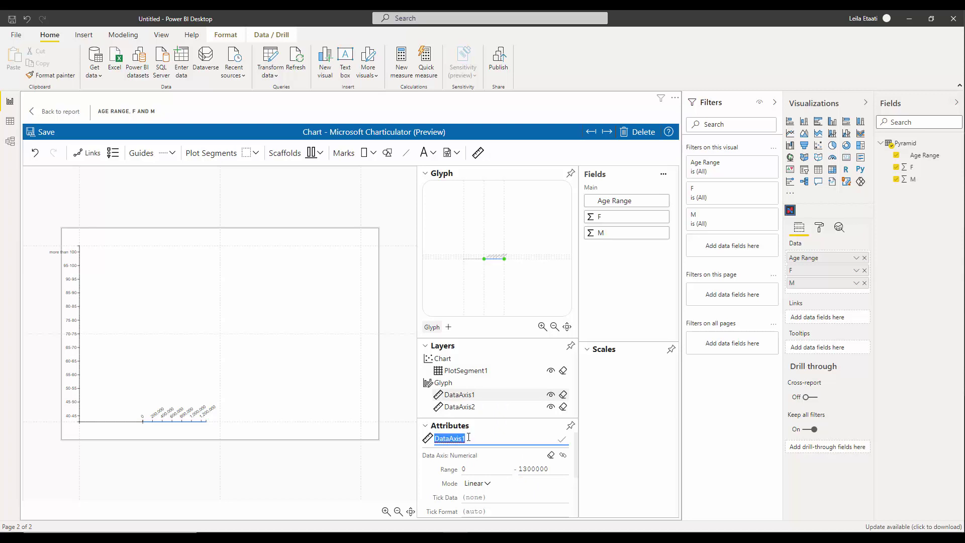
click(469, 437)
text(Female)
key(Return)
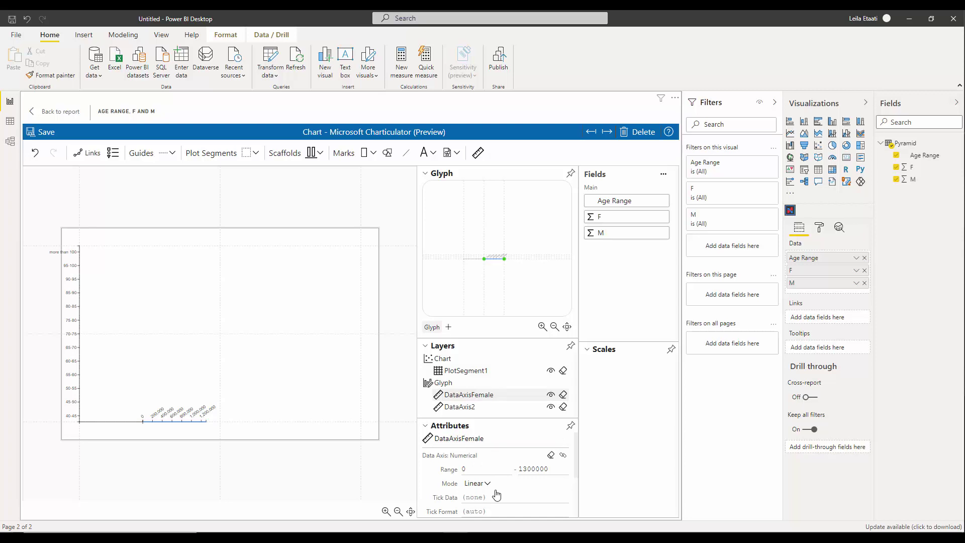
Set the position of DataAxisFemale to Opposite so its tick labels sit below the axis line
scroll(497, 495, down, 1)
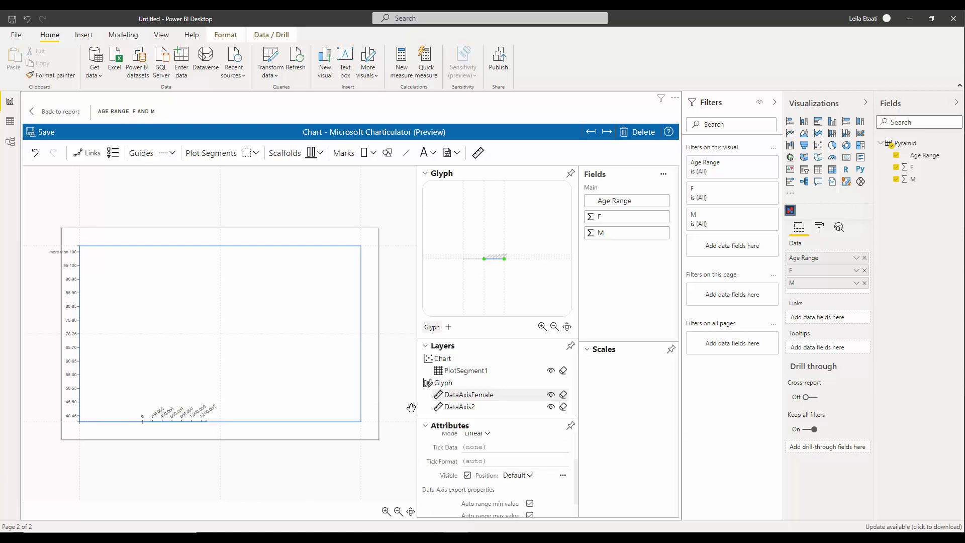
click(525, 476)
click(532, 457)
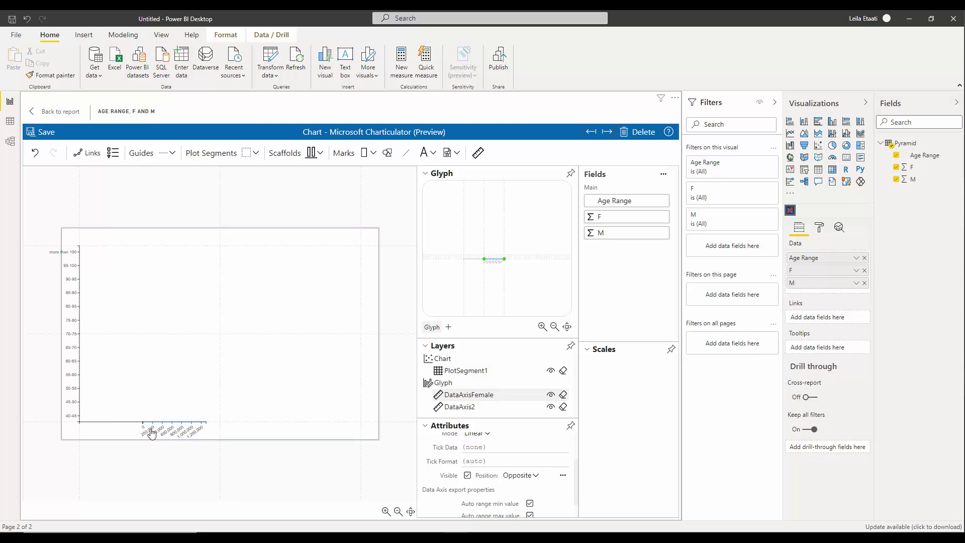
Rename DataAxis2 as DataAxisMale and assign the M field to it
click(459, 407)
click(485, 438)
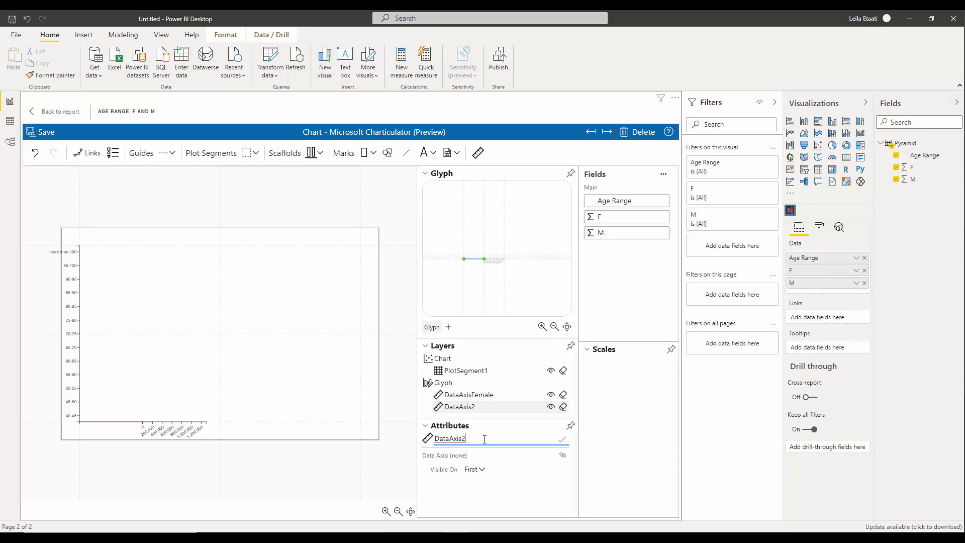
text(Male)
key(Return)
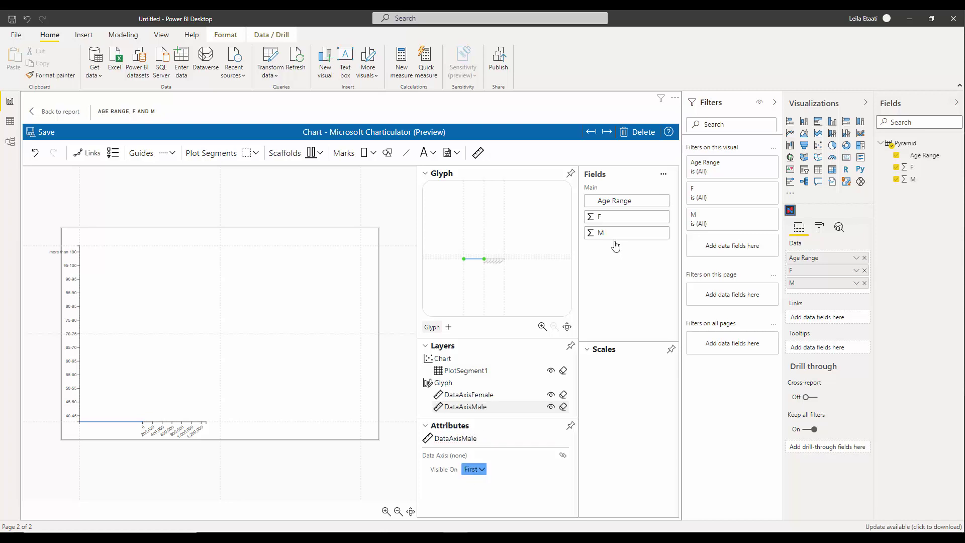
drag(613, 236, 470, 455)
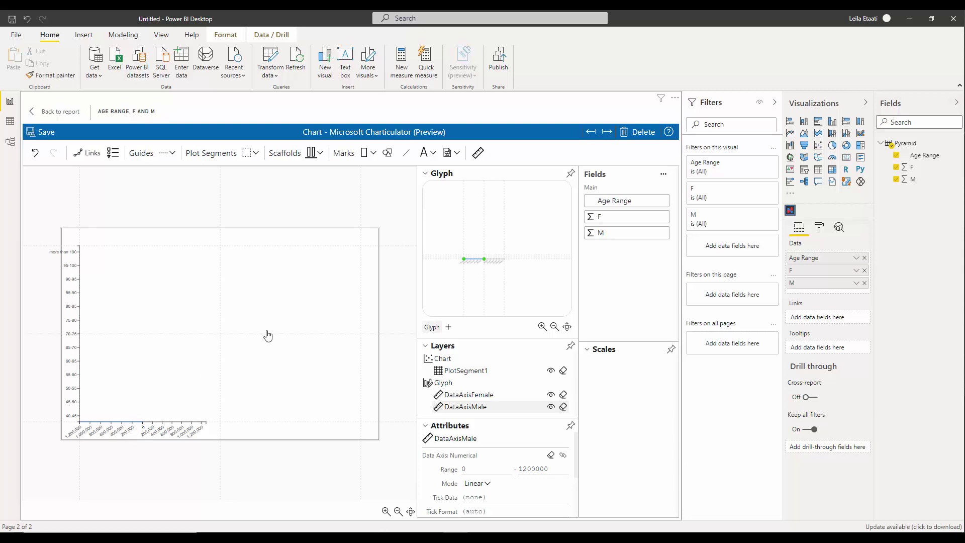
scroll(491, 278, up, 5)
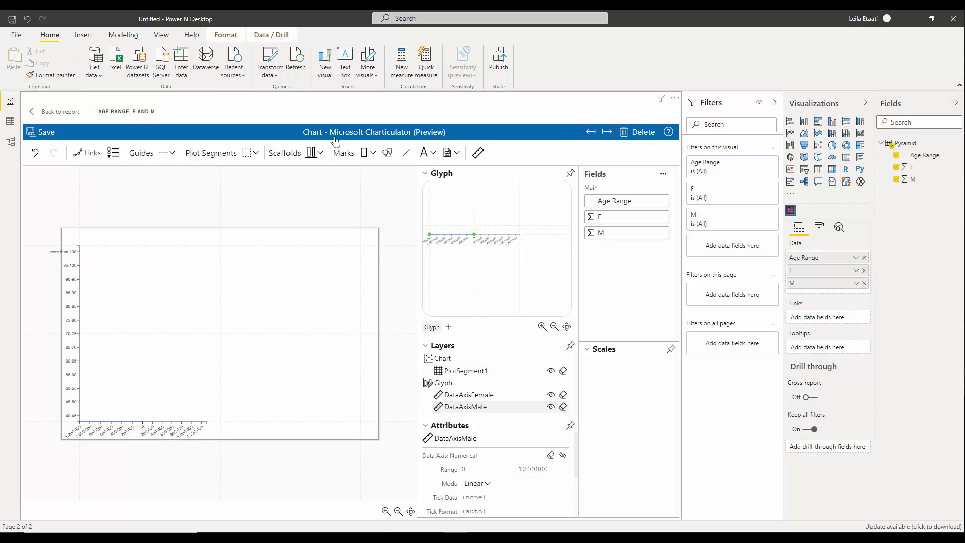
click(373, 156)
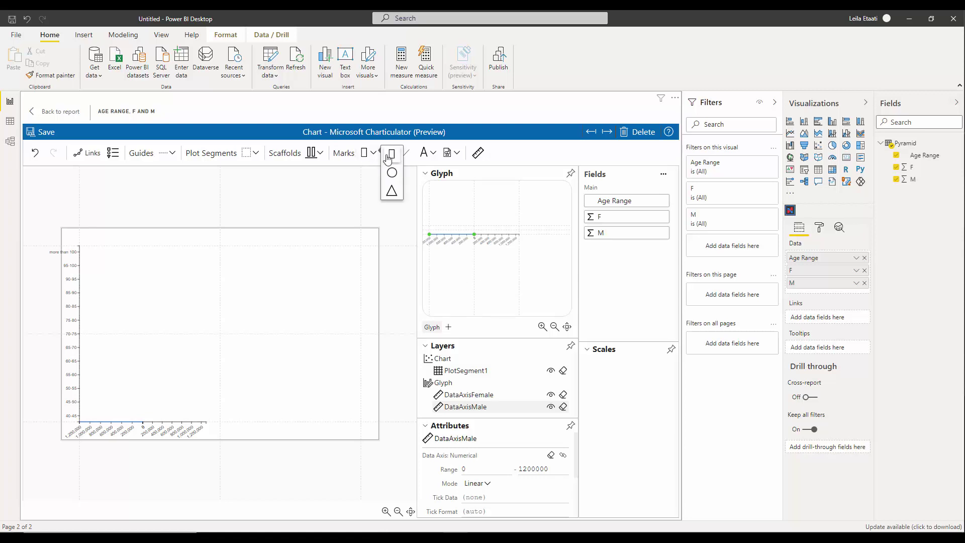
click(392, 154)
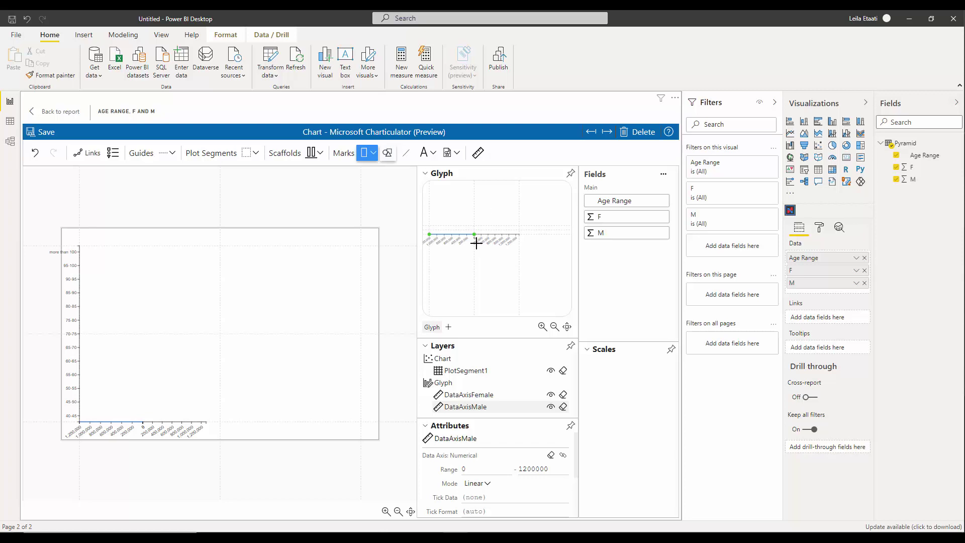
key(Escape)
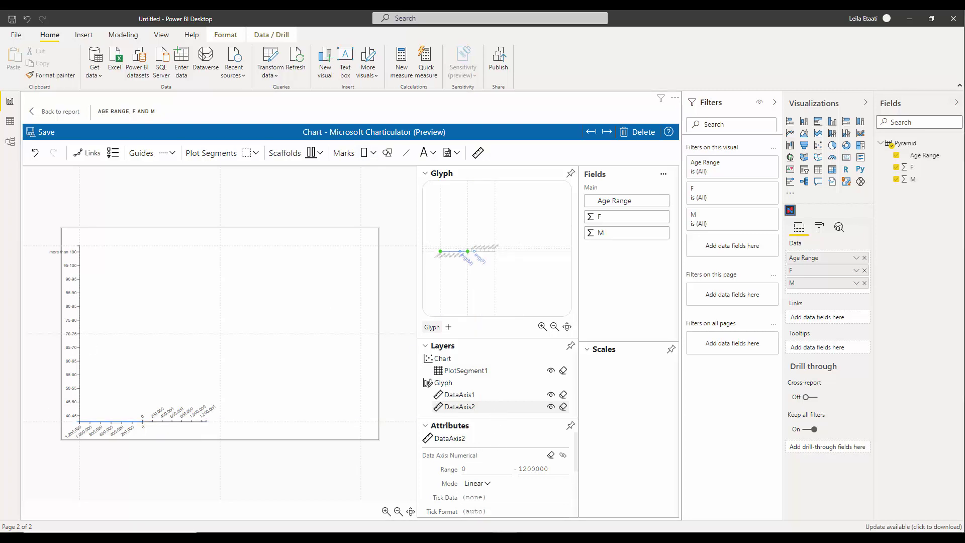
Set the position of DataAxis1 to Opposite so both axes have their tick labels below the line
click(459, 395)
click(567, 327)
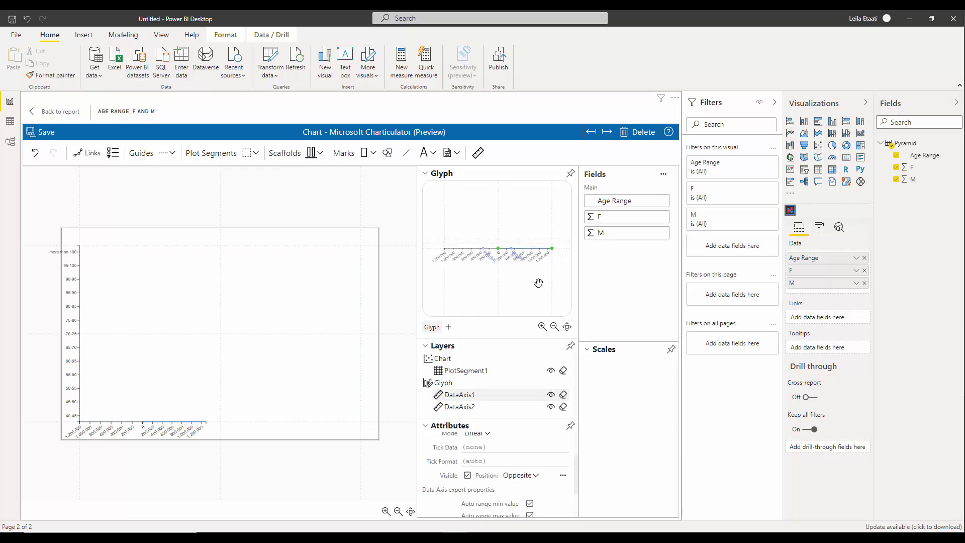
scroll(539, 283, up, 3)
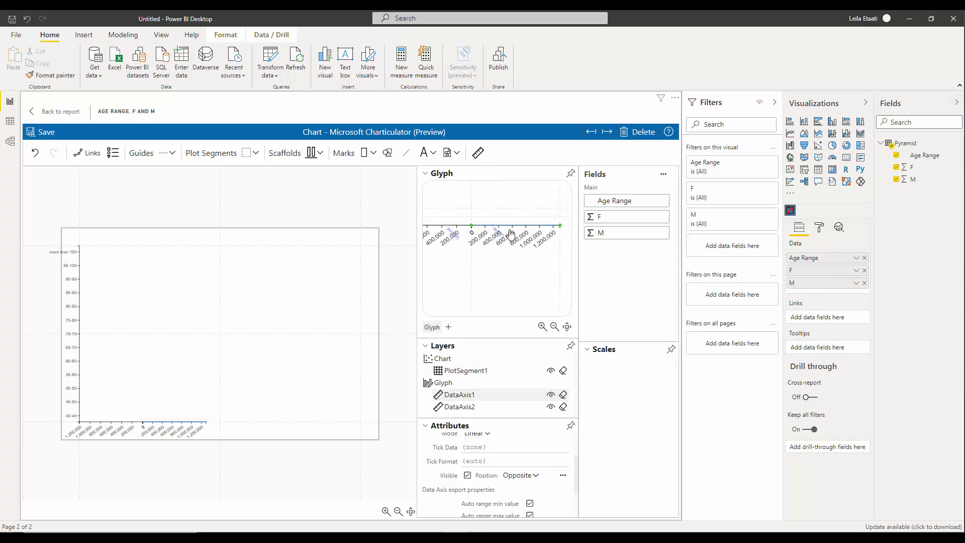
Draw two rectangle marks in the glyph above the axes, one from 0 to the F value point and one from 0 to the M value point
click(373, 153)
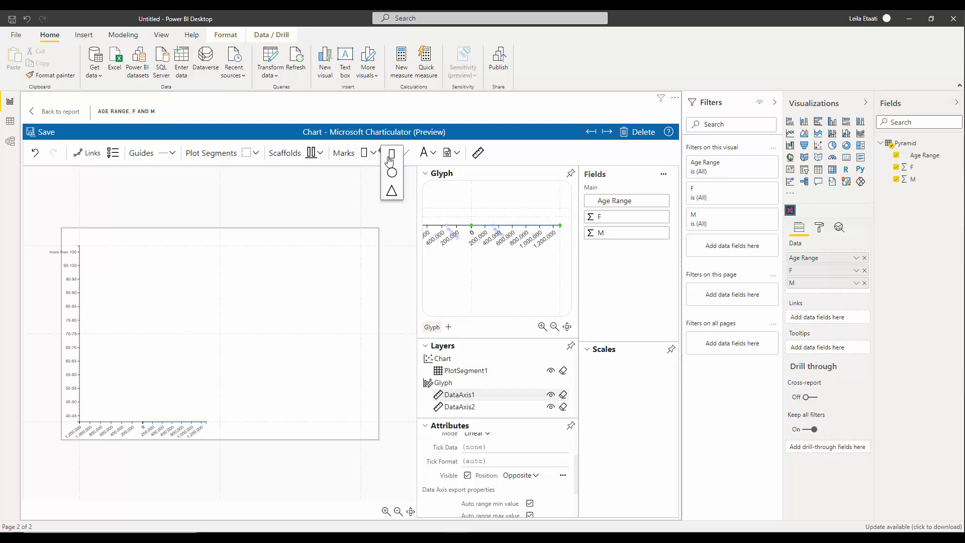
click(392, 157)
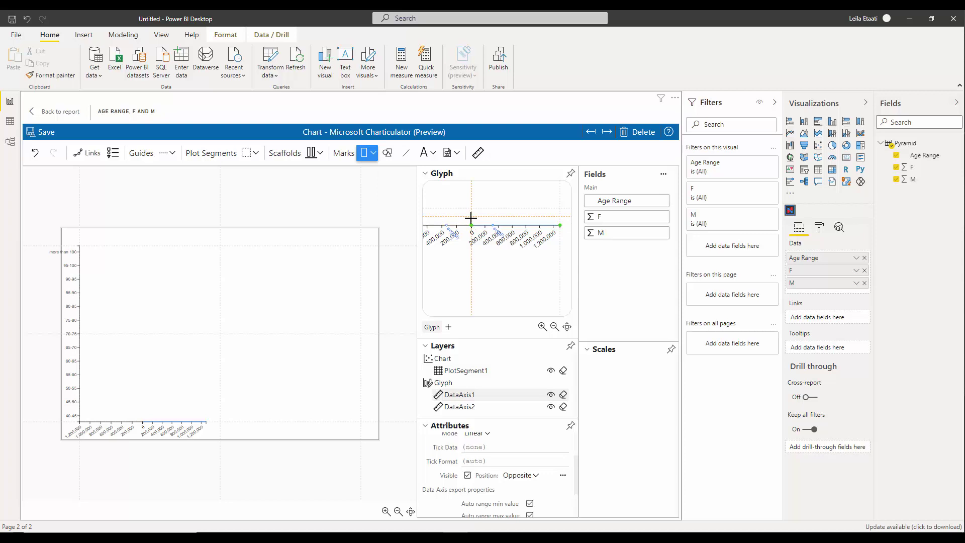
click(493, 225)
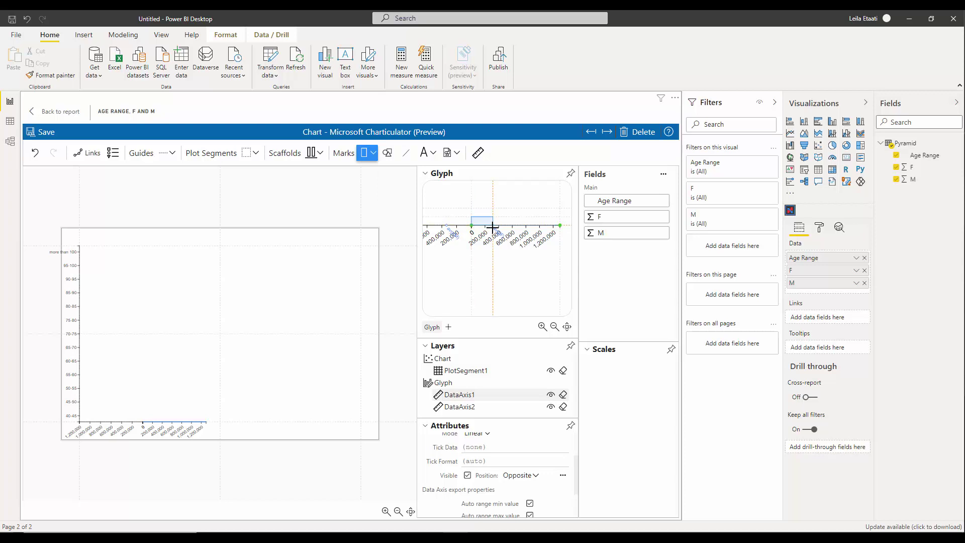
drag(494, 228, 493, 225)
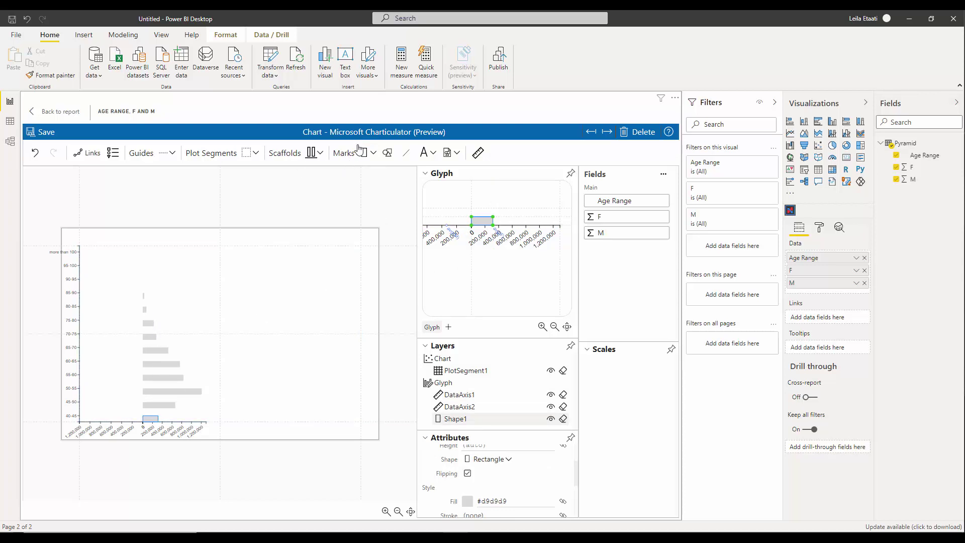
click(373, 153)
click(392, 153)
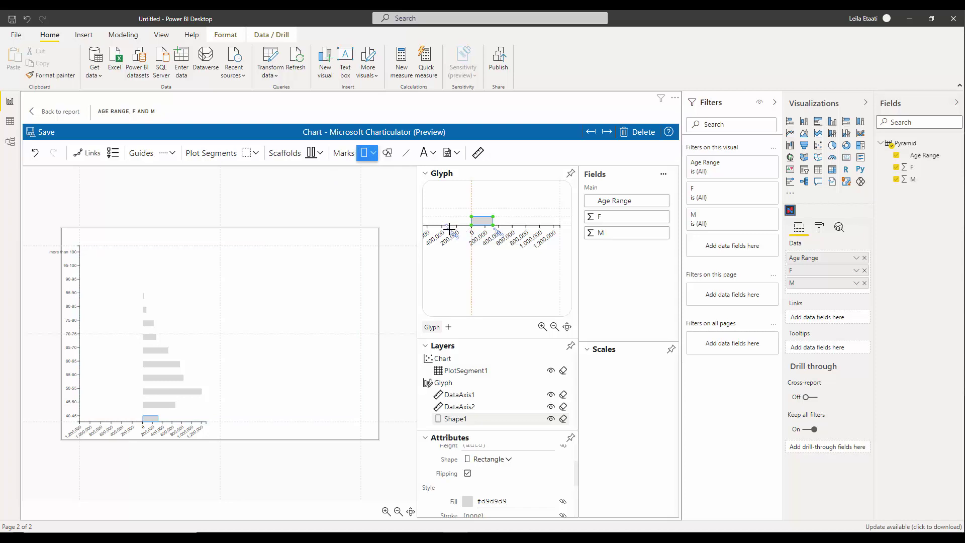
drag(471, 222, 446, 217)
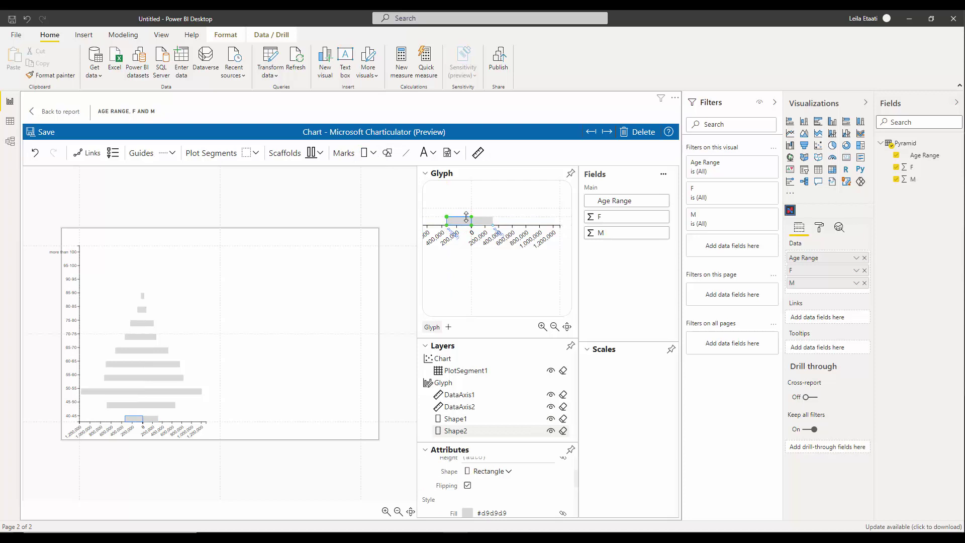
Set the fill of Shape1 to the dark blue #08519c from the ColorBrewer palette
click(456, 419)
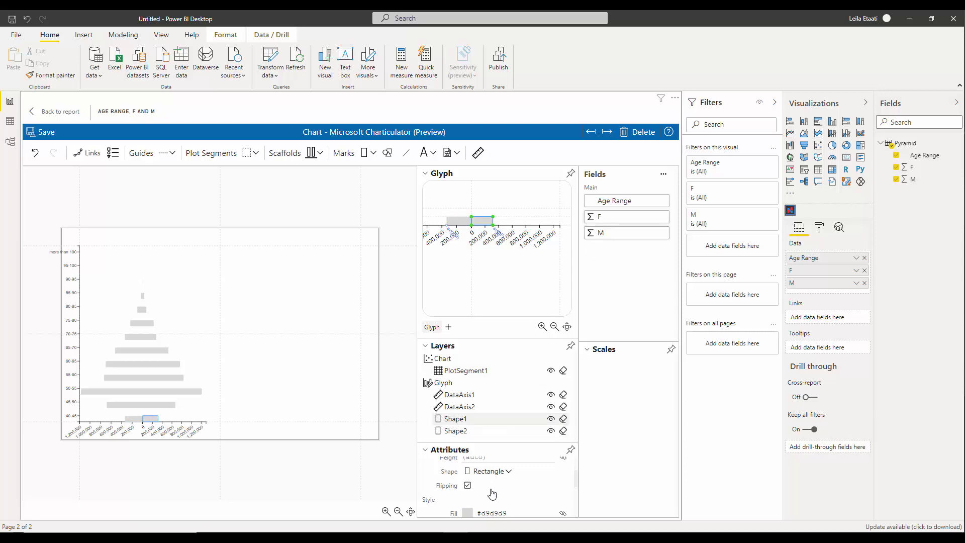
scroll(486, 499, down, 2)
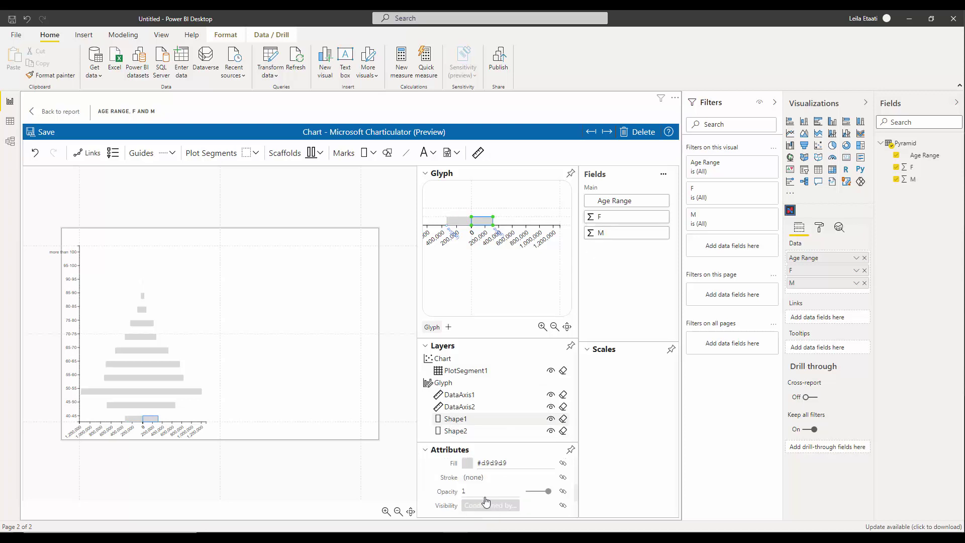
click(471, 462)
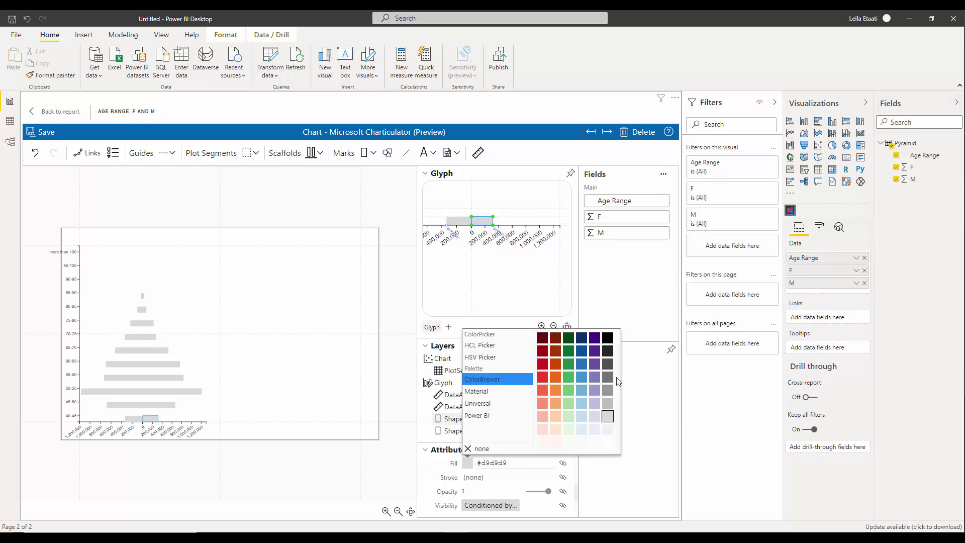
click(584, 354)
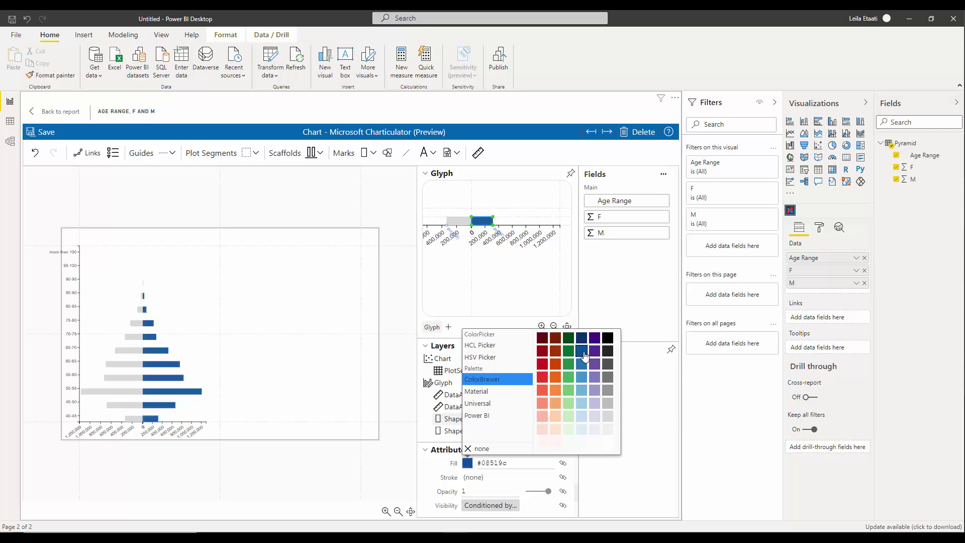
Set the fill of Shape2 to the orange #f16913 from the ColorBrewer palette
click(452, 433)
click(452, 430)
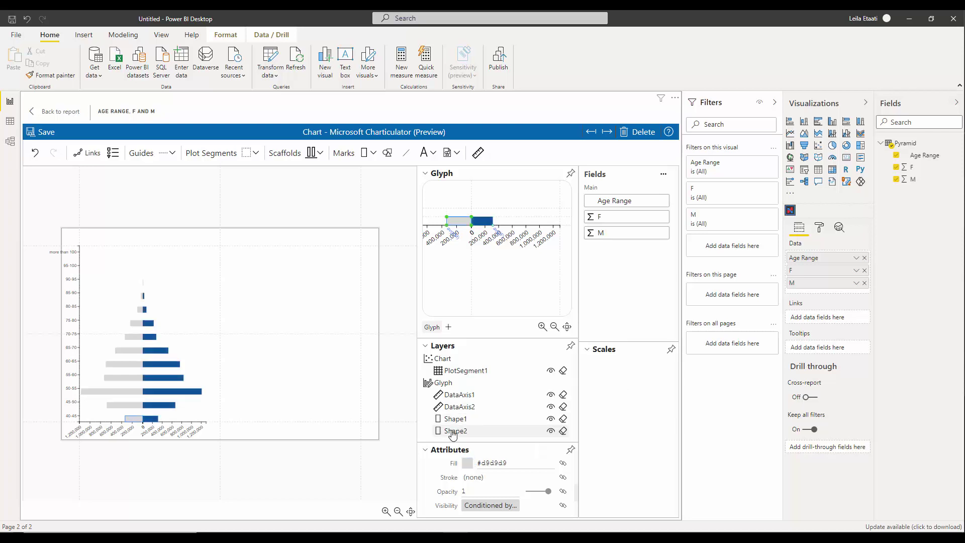
click(467, 467)
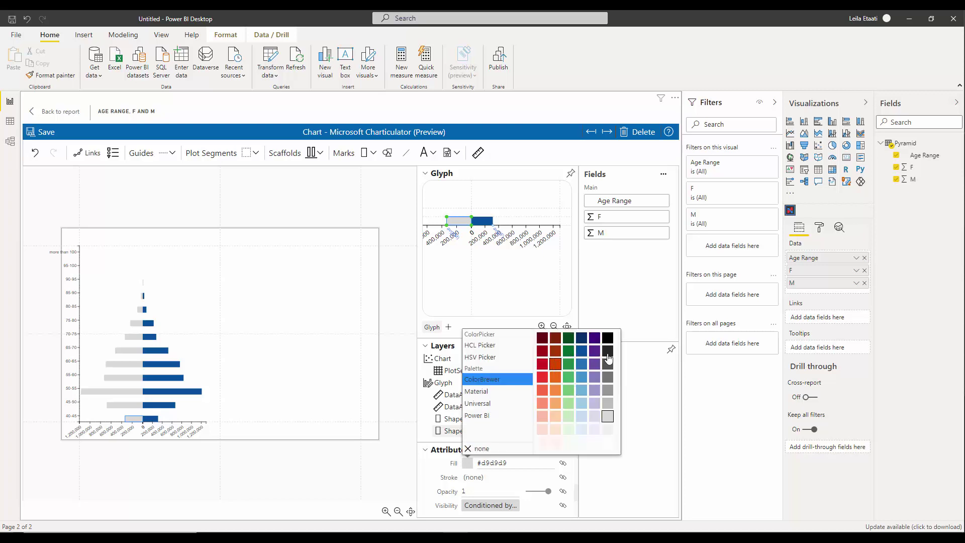
click(555, 391)
click(555, 377)
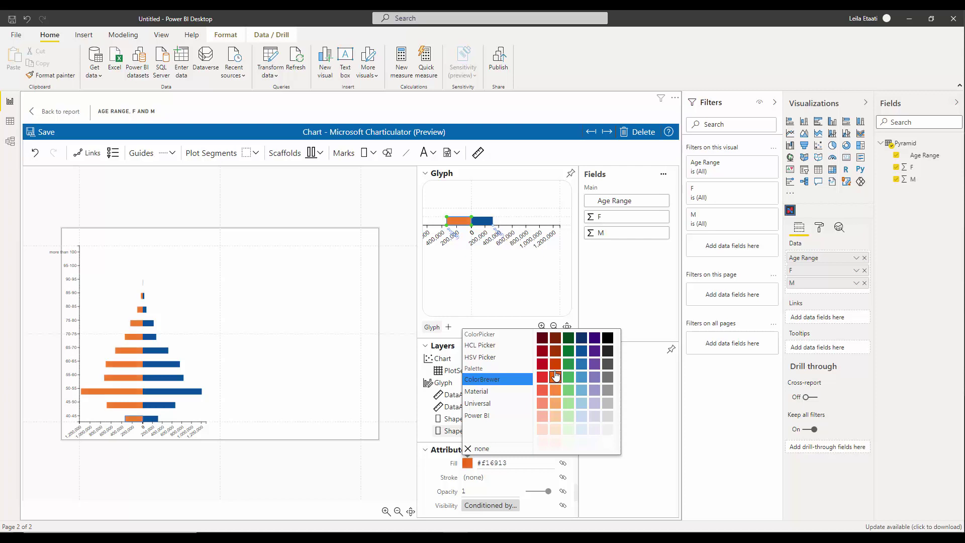
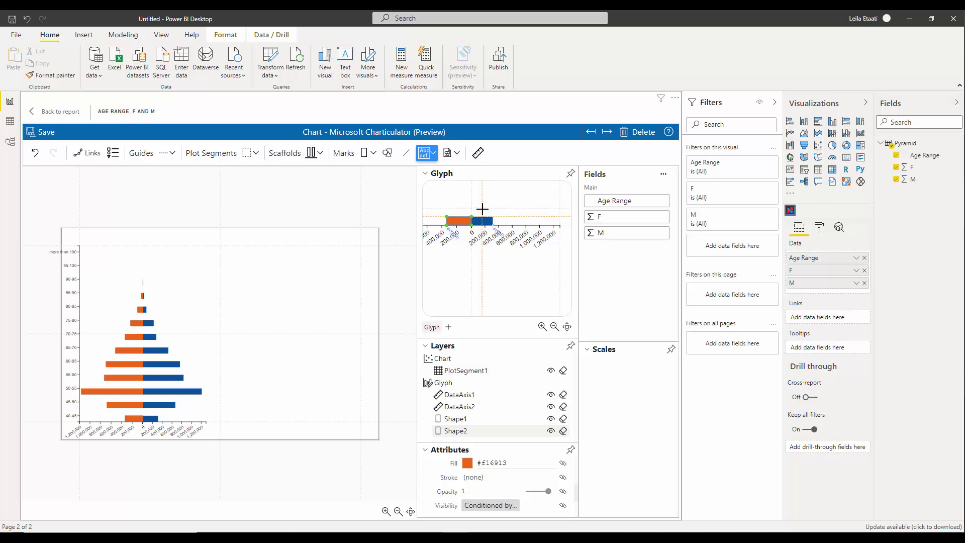
Draw a text box in the glyph just above the outer half of the blue rectangle
drag(492, 216, 492, 217)
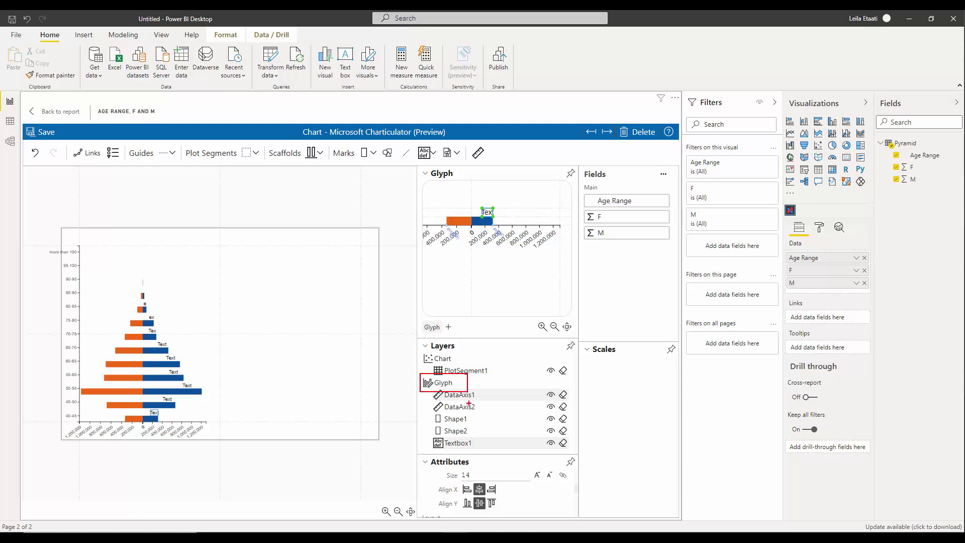
drag(427, 435, 474, 453)
key(Escape)
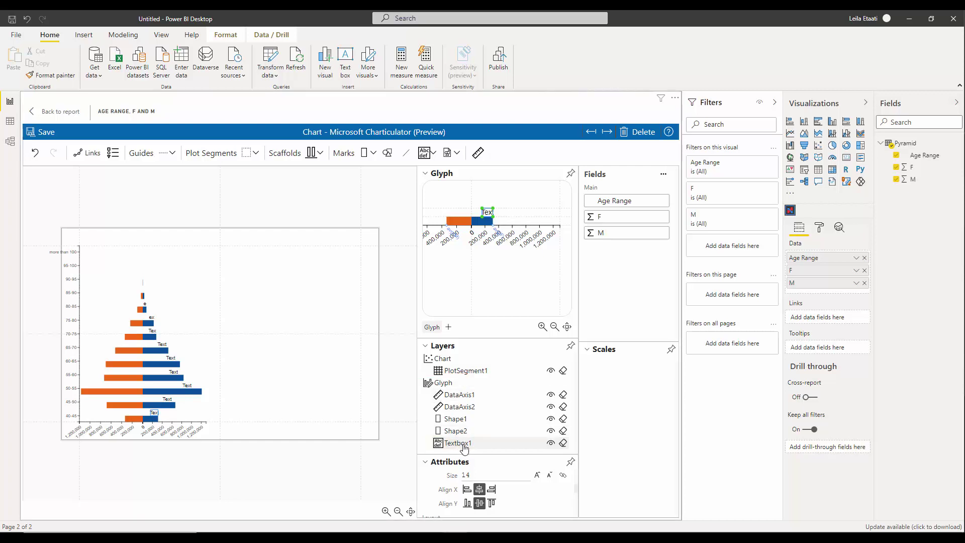
Bind the text of the text box above the blue rectangle to the F field
scroll(495, 496, down, 2)
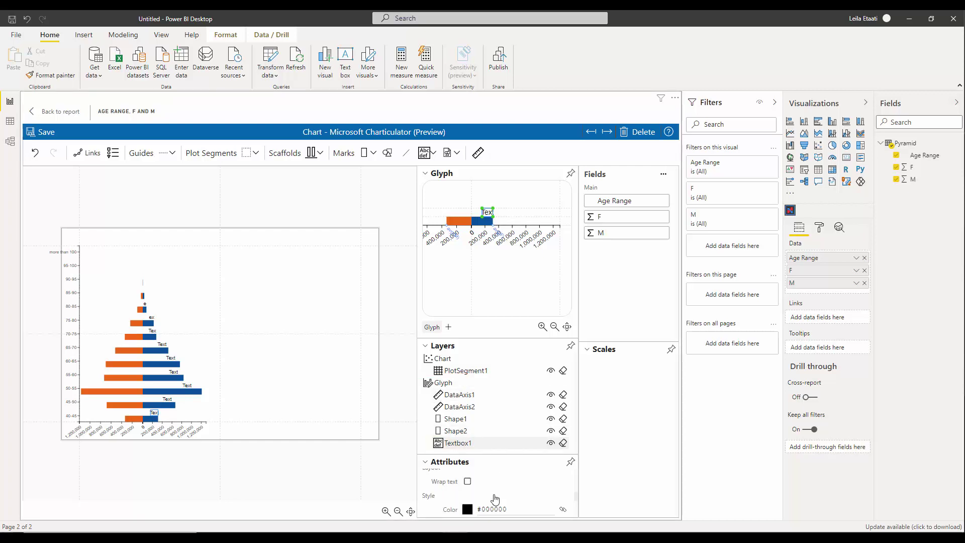
scroll(495, 499, down, 2)
click(495, 501)
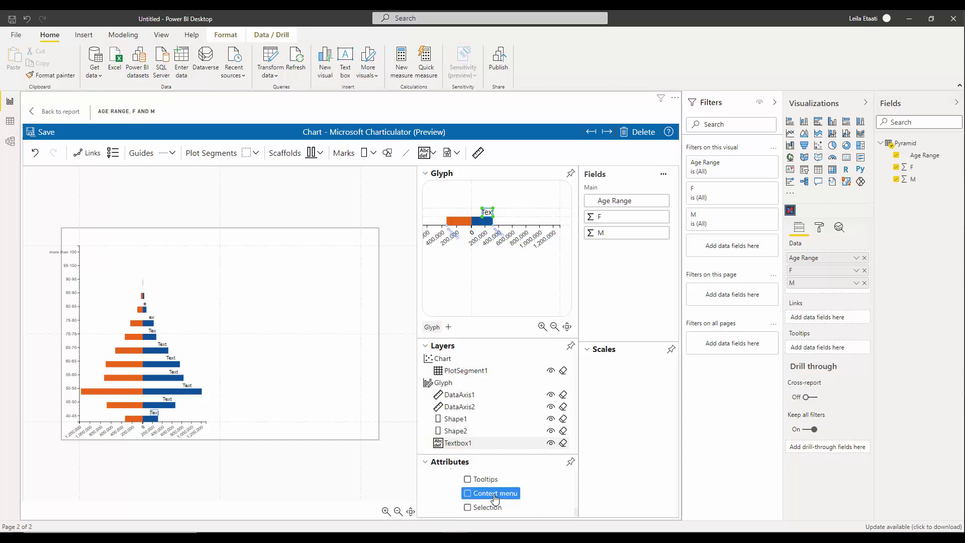
click(495, 498)
scroll(495, 499, up, 4)
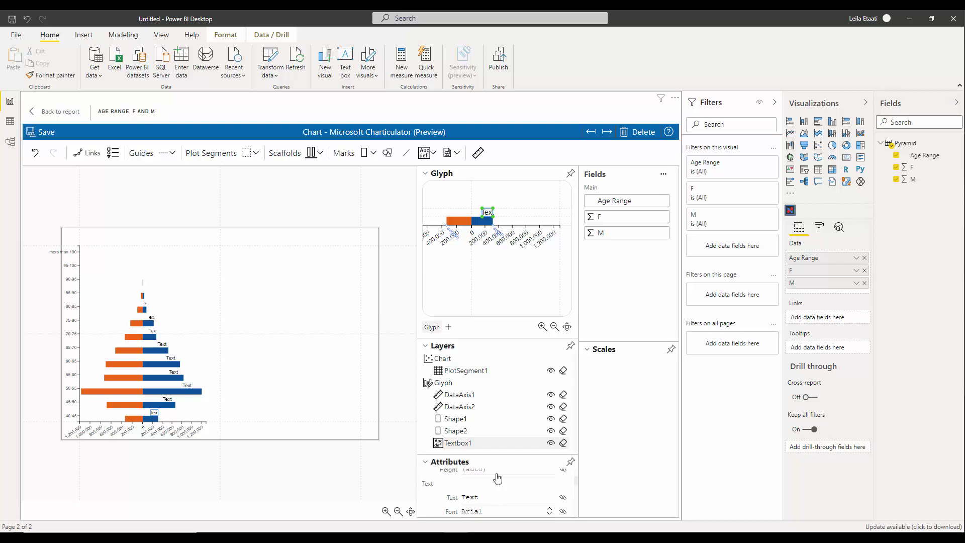
click(608, 217)
drag(567, 346, 485, 500)
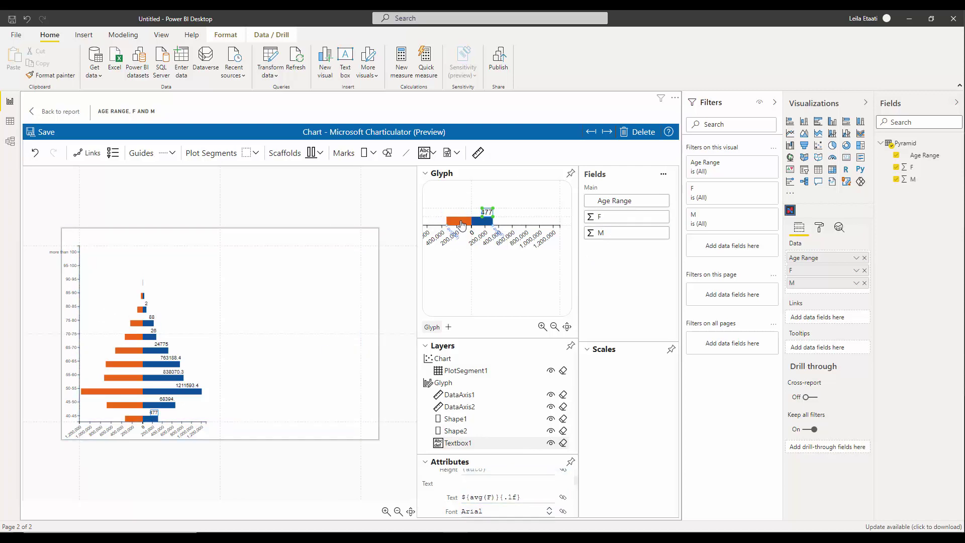
click(373, 153)
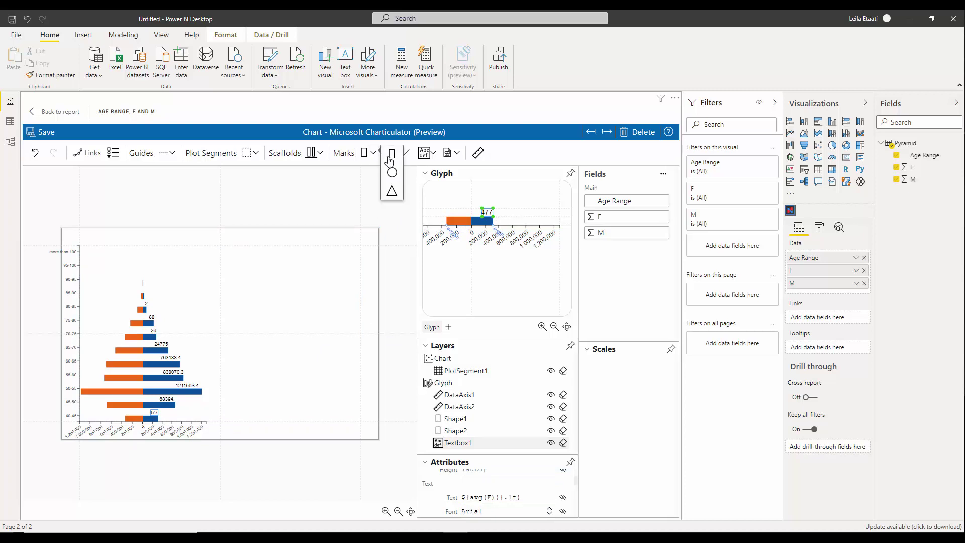
mouse_move(451, 207)
mouse_down()
mouse_move(424, 221)
mouse_move(459, 218)
mouse_up()
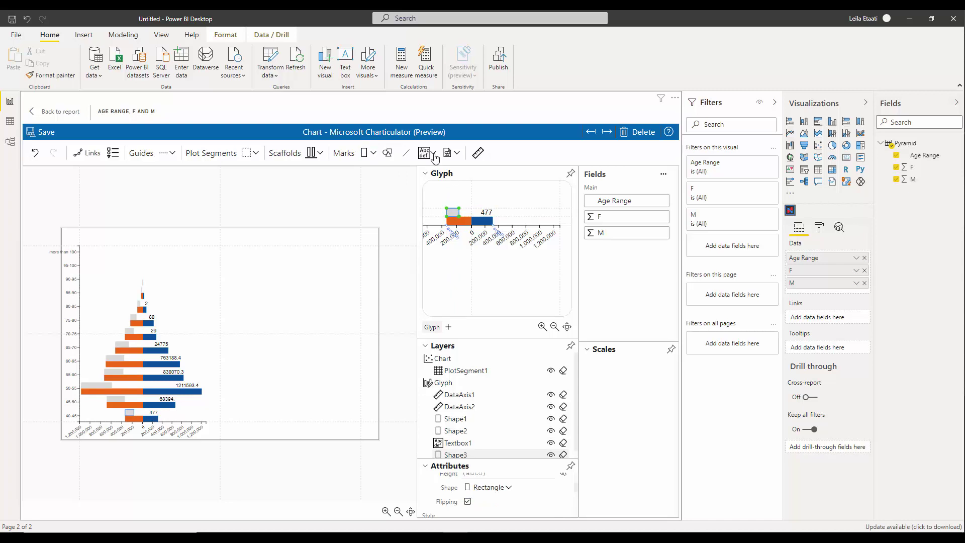
click(35, 152)
Draw a text box in the glyph just above the outer half of the orange rectangle and bind its text to M
click(433, 153)
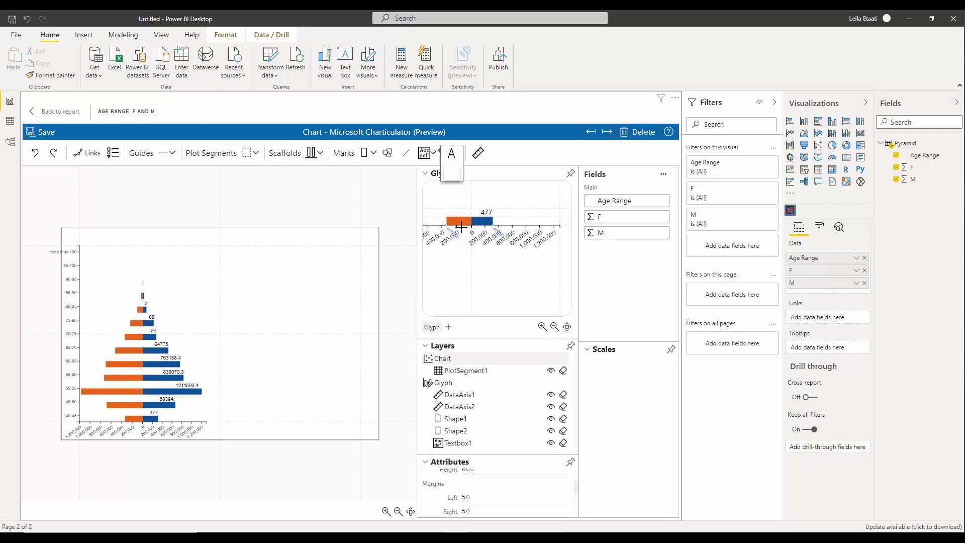
click(450, 172)
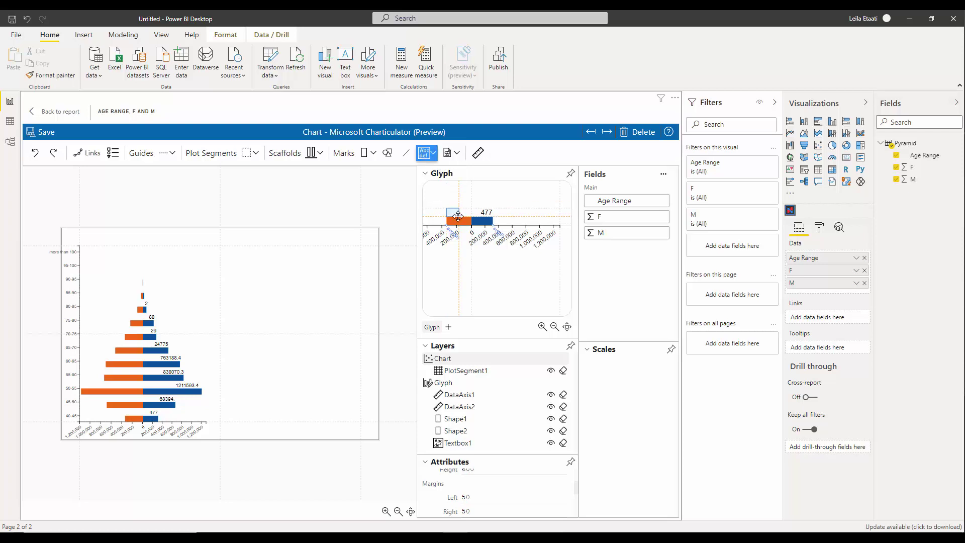
click(458, 216)
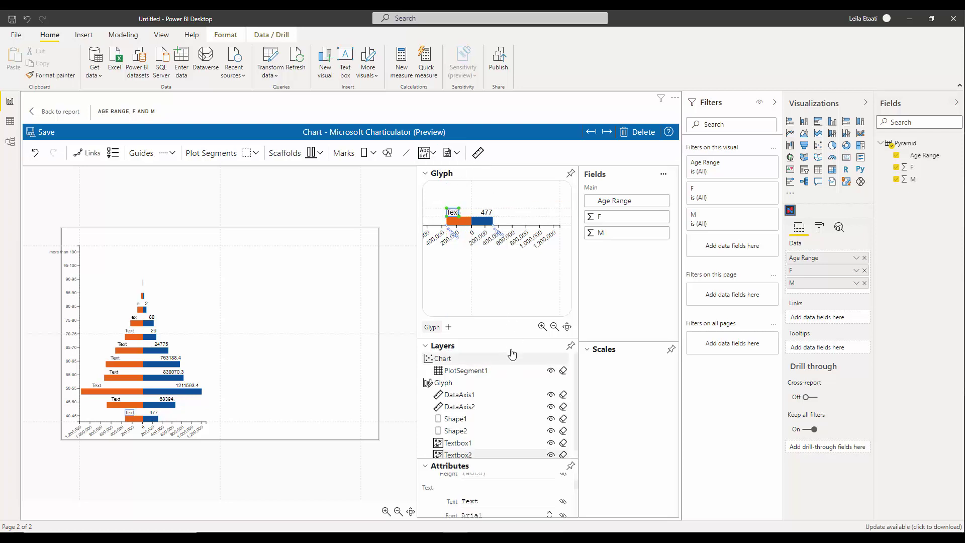
scroll(516, 452, down, 1)
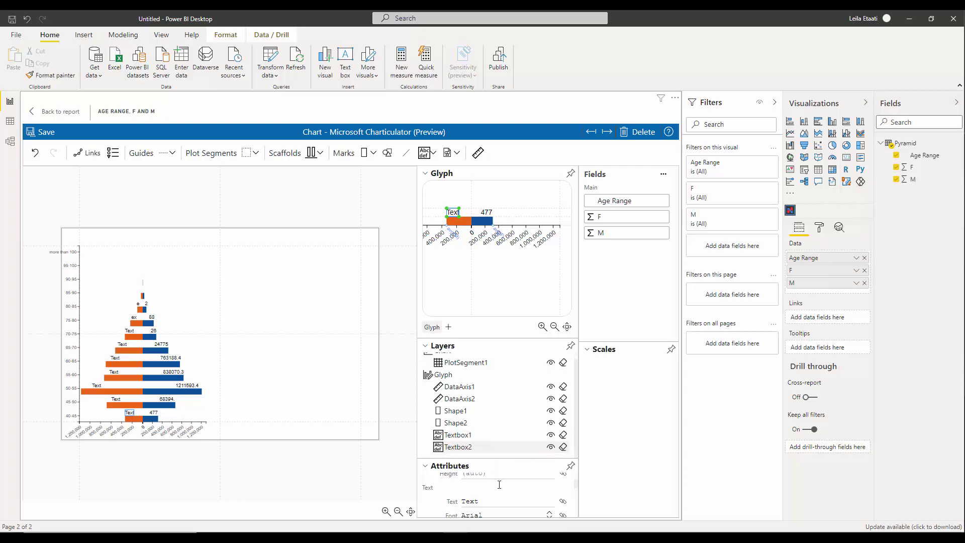
drag(602, 234, 490, 498)
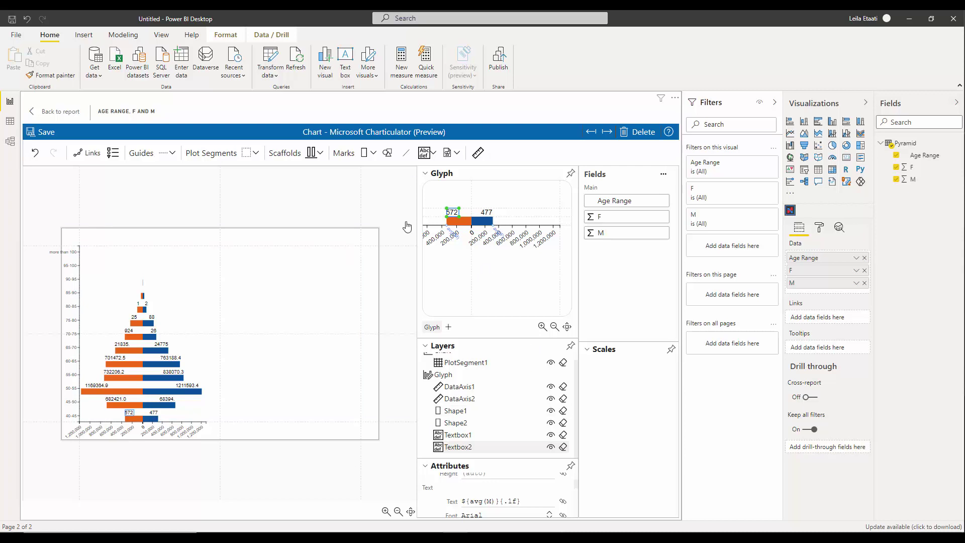
Add a text mark reading "Pyramid Chart" at the top centre of the plot segment
click(433, 153)
click(451, 154)
click(220, 248)
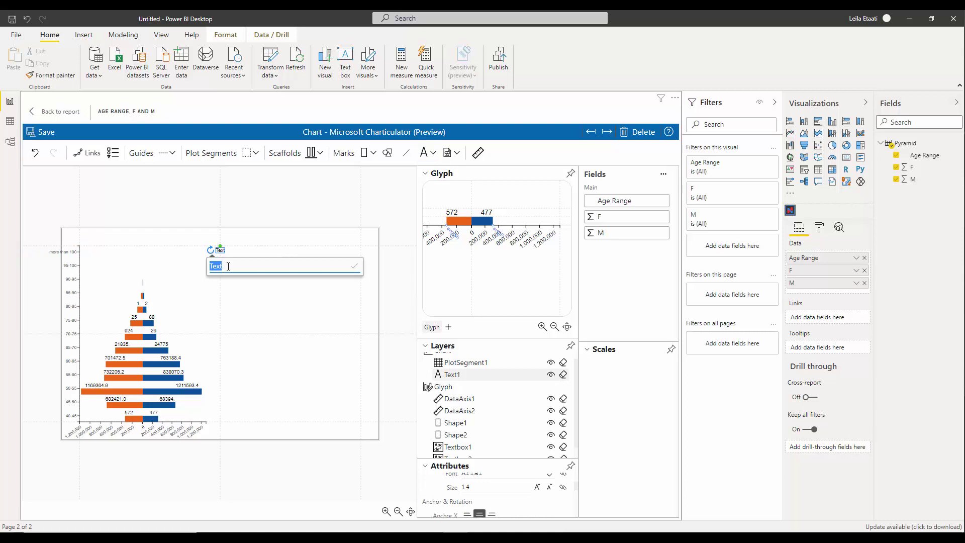
text(Pyramid Chart)
key(Return)
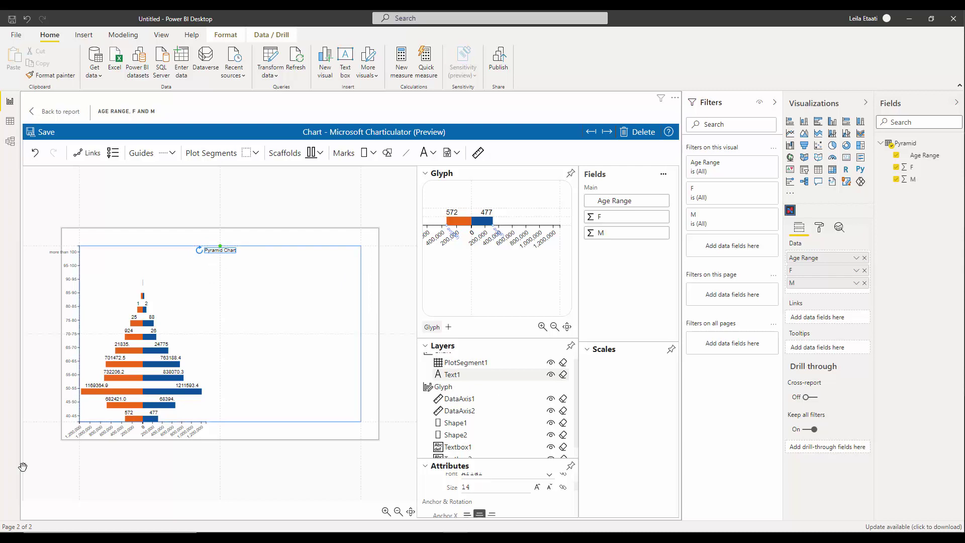
Return to the report page and resize the pyramid visual to be slightly narrower and taller
click(55, 111)
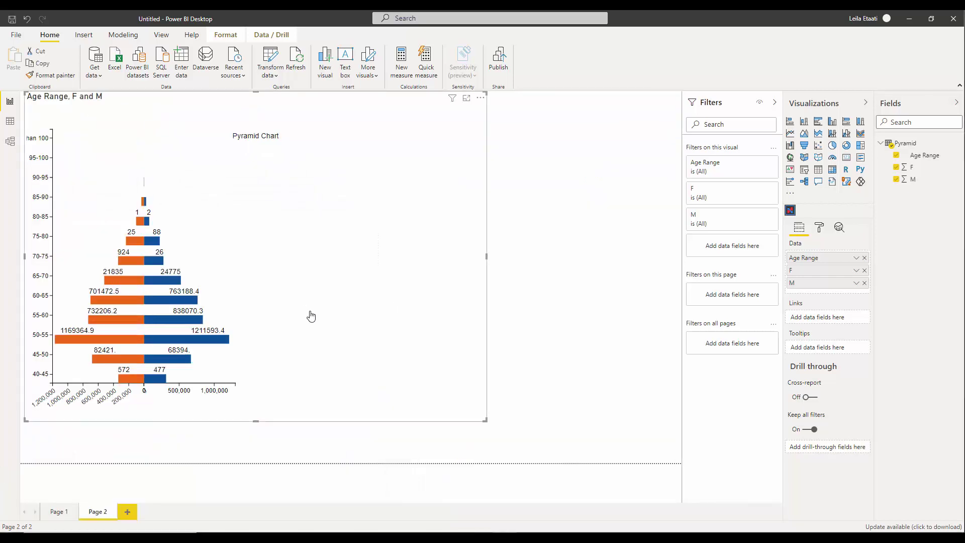
drag(482, 420, 358, 422)
drag(420, 432, 452, 444)
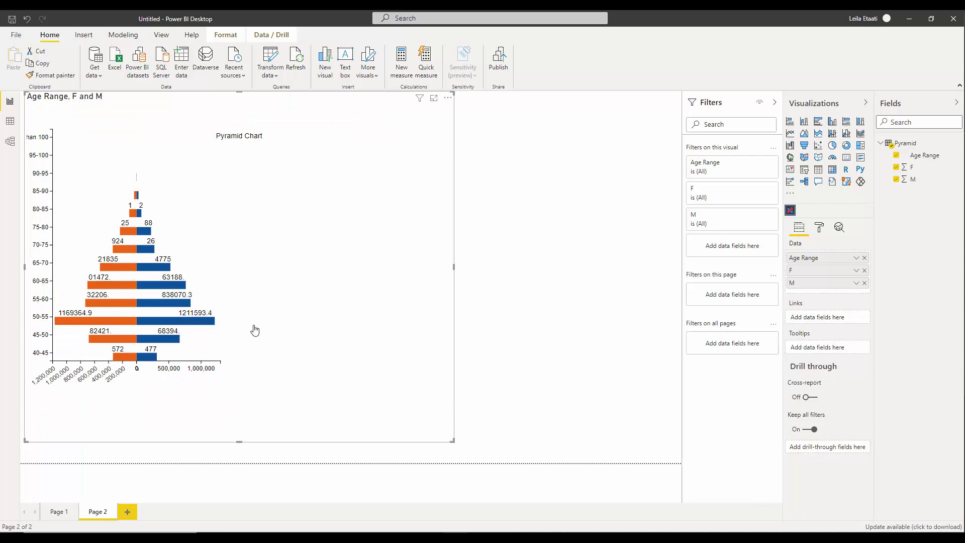
Add an Age Range slicer in the empty area beside the pyramid chart
click(486, 147)
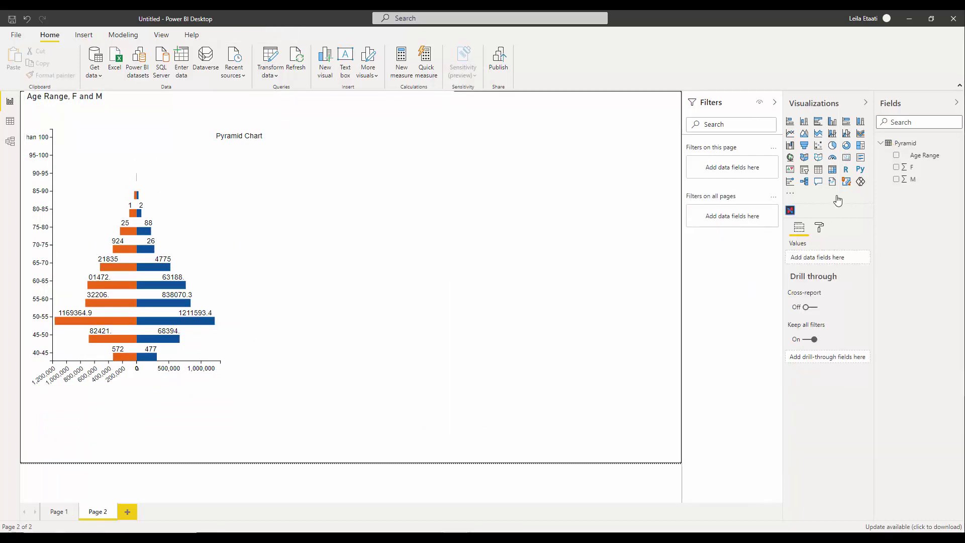
click(897, 156)
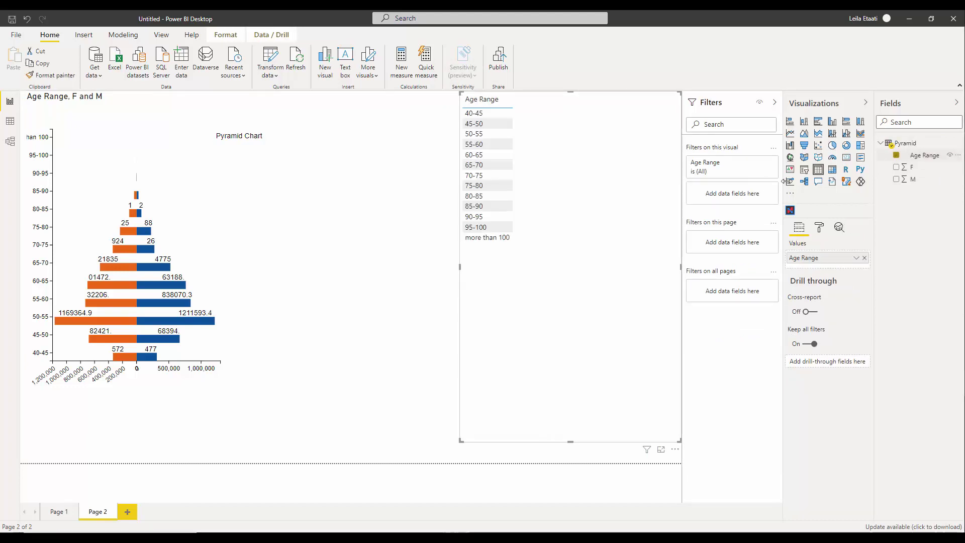
click(804, 170)
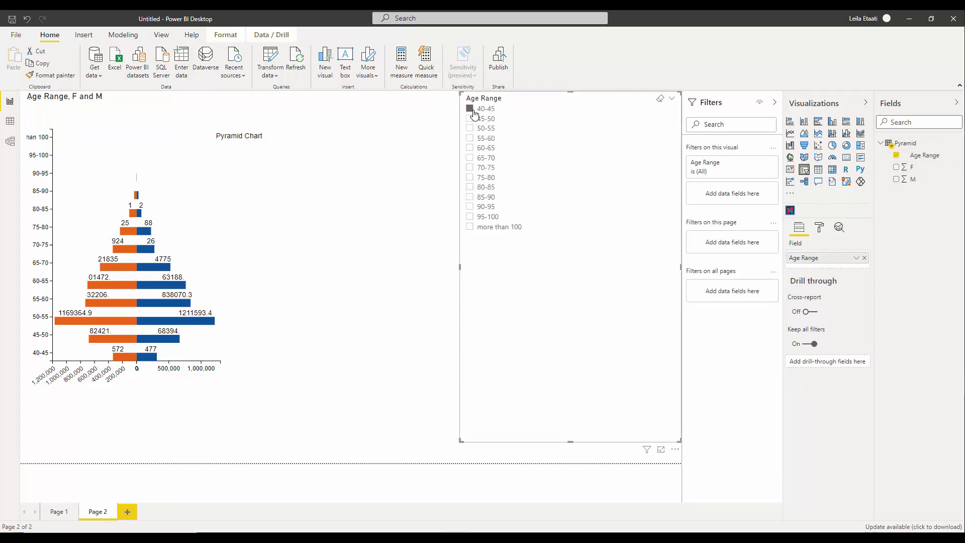
Test the slicer on the pyramid chart with age ranges 45-50 through 75-80 plus 85-90, and clear the selection
click(471, 120)
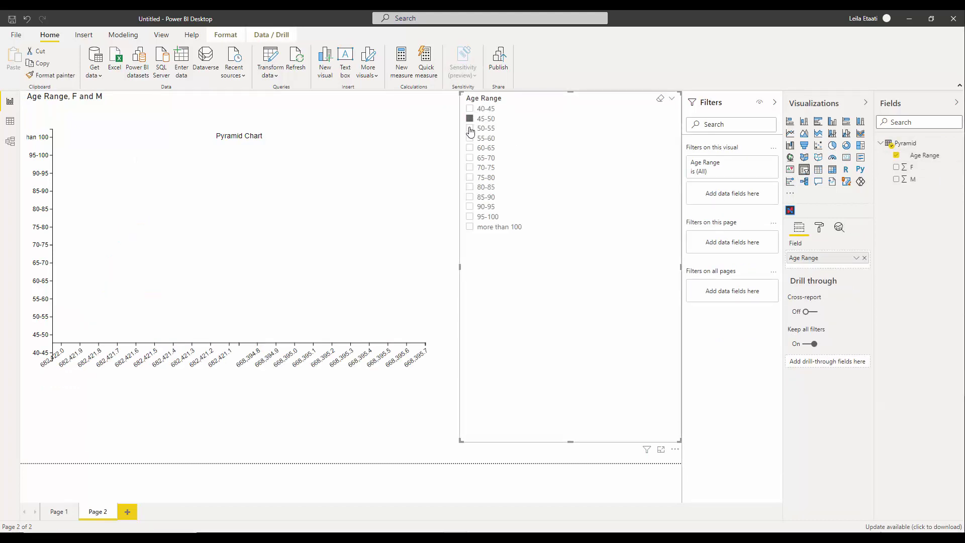
click(470, 129)
click(471, 138)
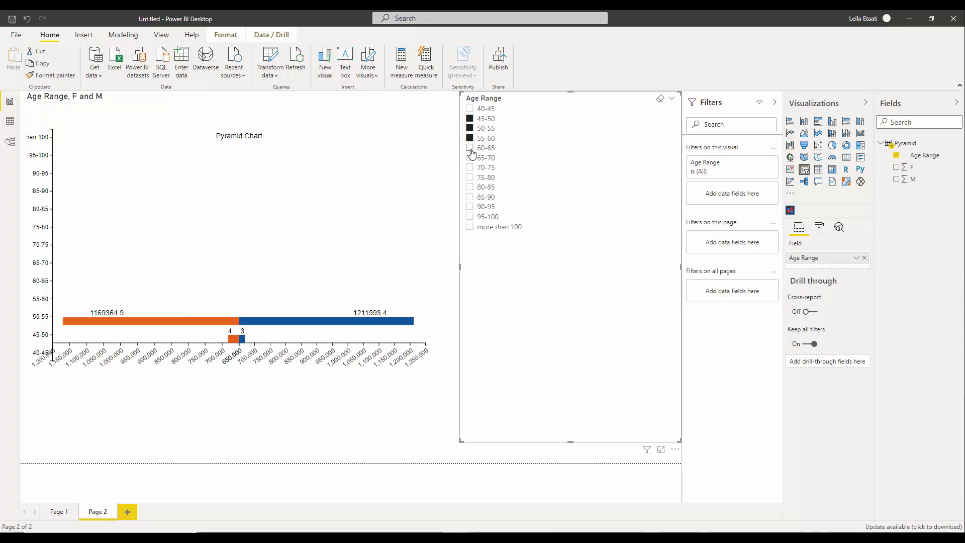
click(471, 149)
click(470, 158)
click(471, 168)
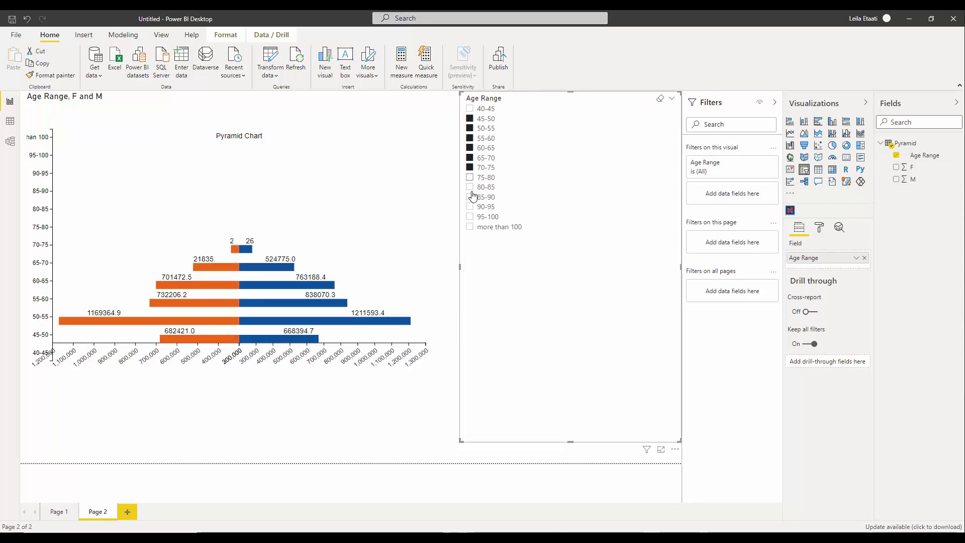
click(471, 177)
click(471, 196)
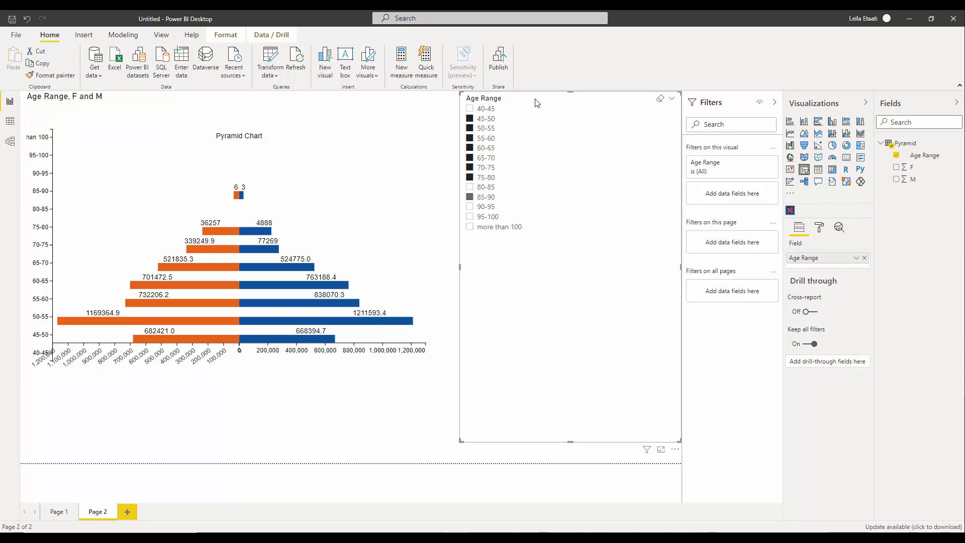
click(660, 99)
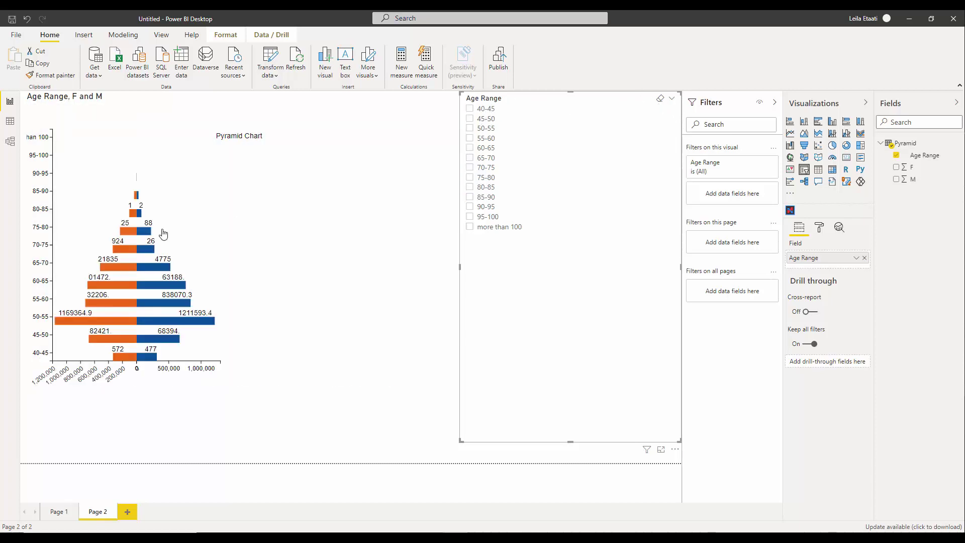
Highlight the 65-70 bars in the pyramid chart, and convert the slicer into a treemap with F as its values
click(163, 269)
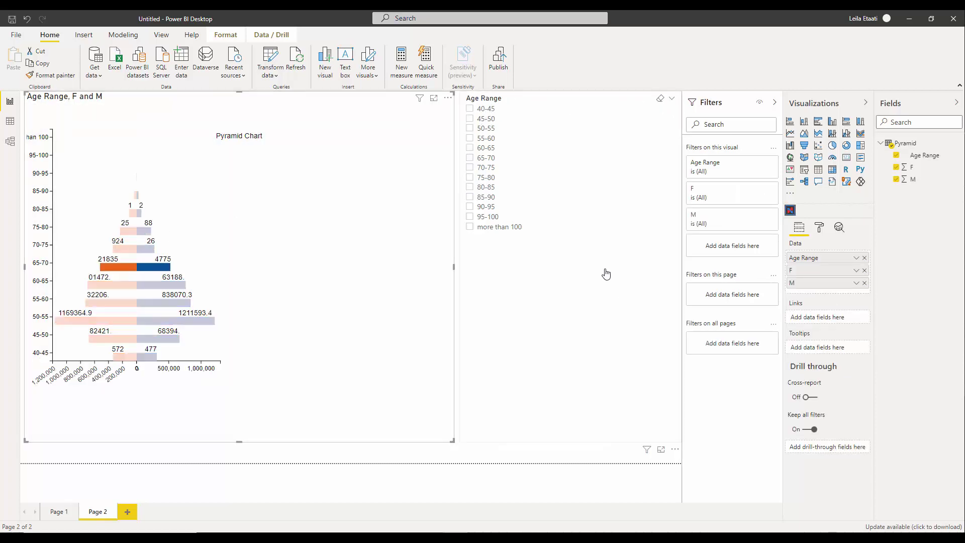
click(606, 273)
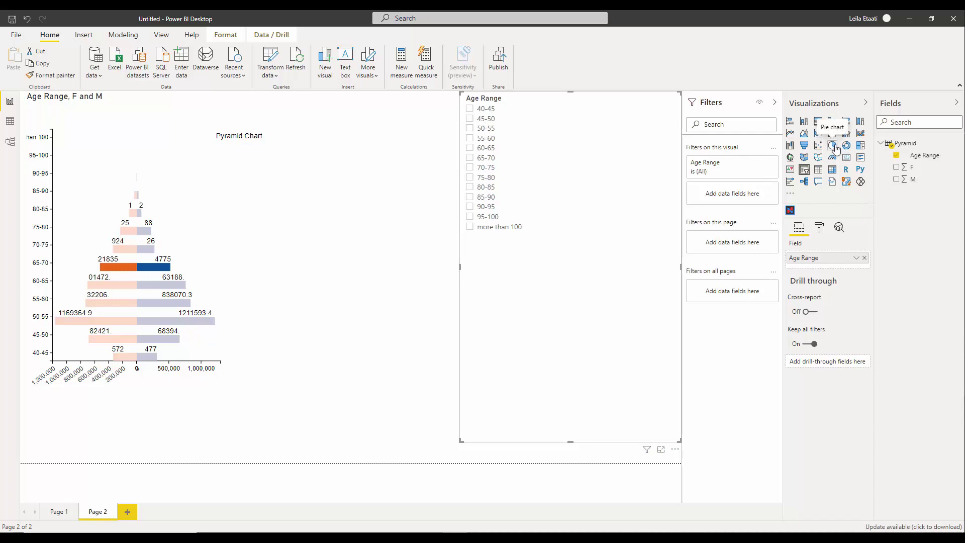
click(899, 166)
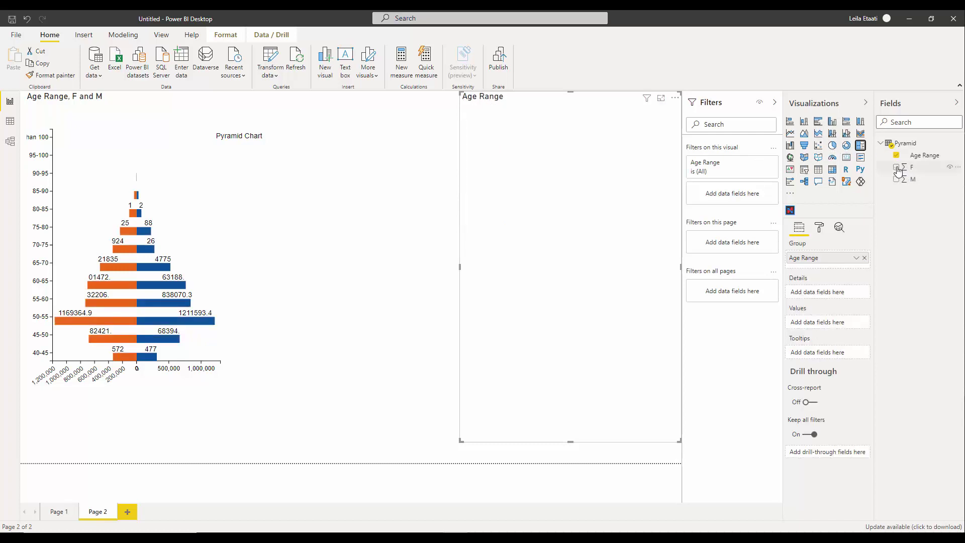
click(897, 167)
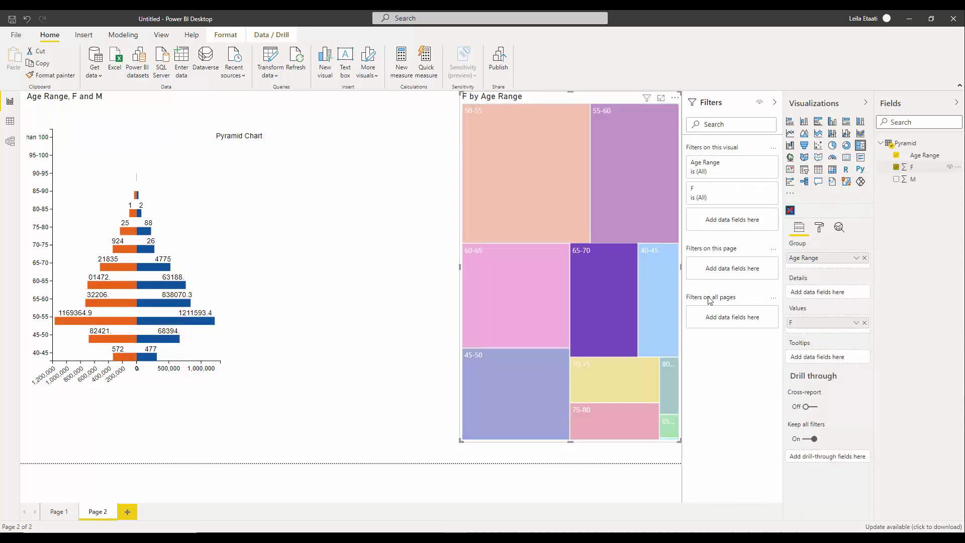
Test cross-filtering from the treemap by selecting the 50-55 and 60-65 tiles, and clear the selection
click(551, 173)
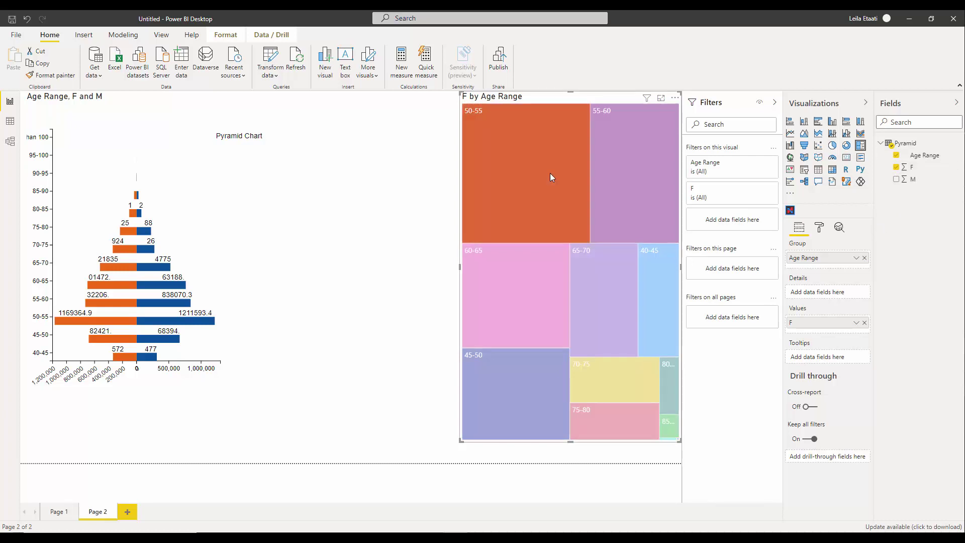
click(550, 173)
click(550, 173)
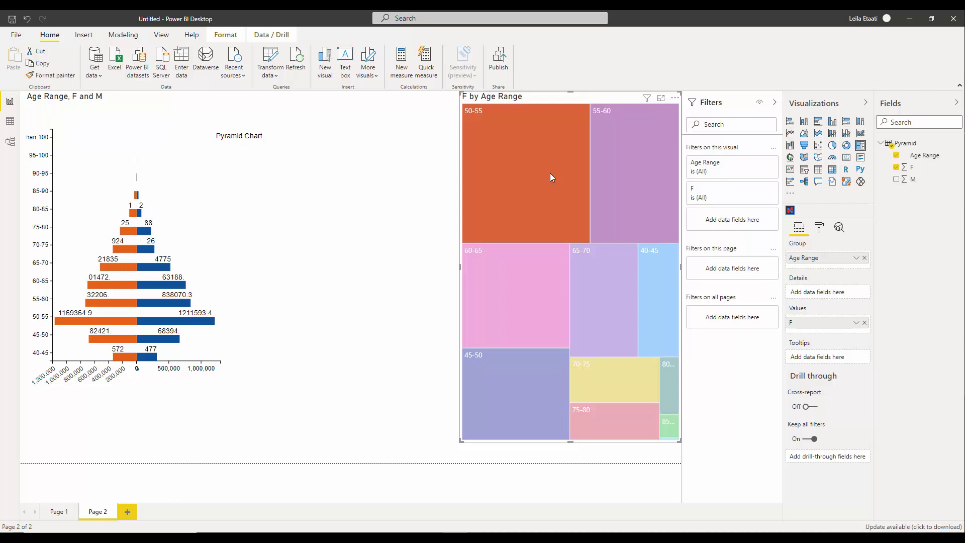
click(536, 330)
click(536, 330)
click(536, 330)
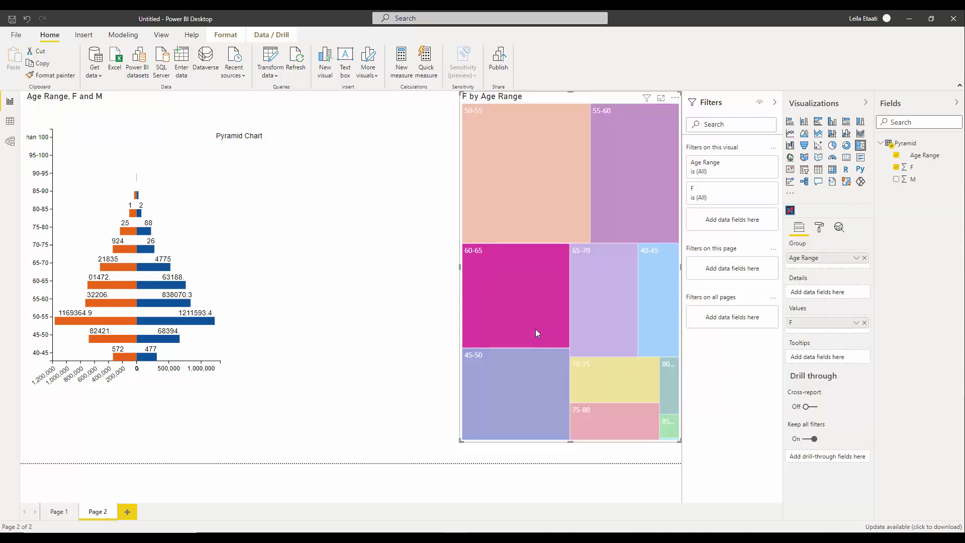
click(535, 328)
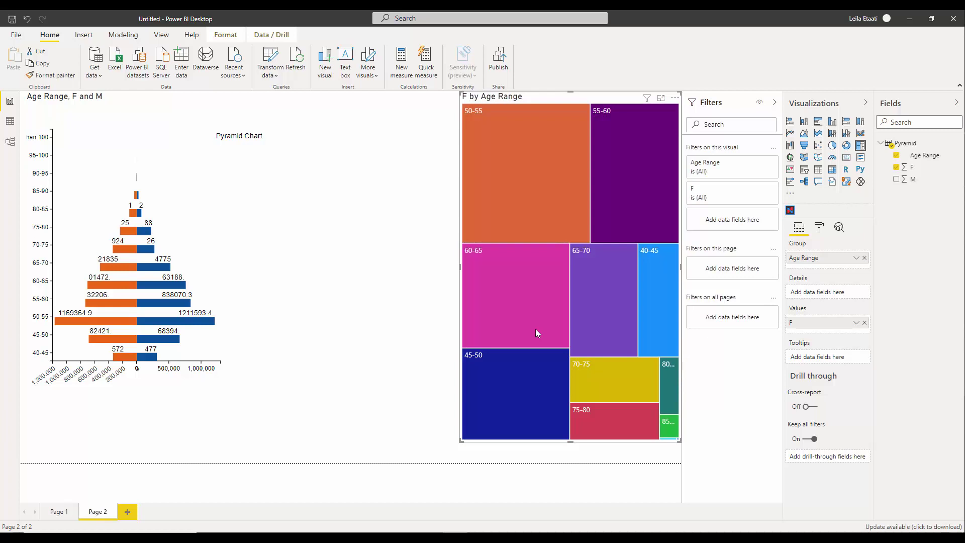
Edit the pyramid chart in Charticulator to order the plot segment's Age Range axis with 40-45 at the bottom, save, and return to the report
click(206, 133)
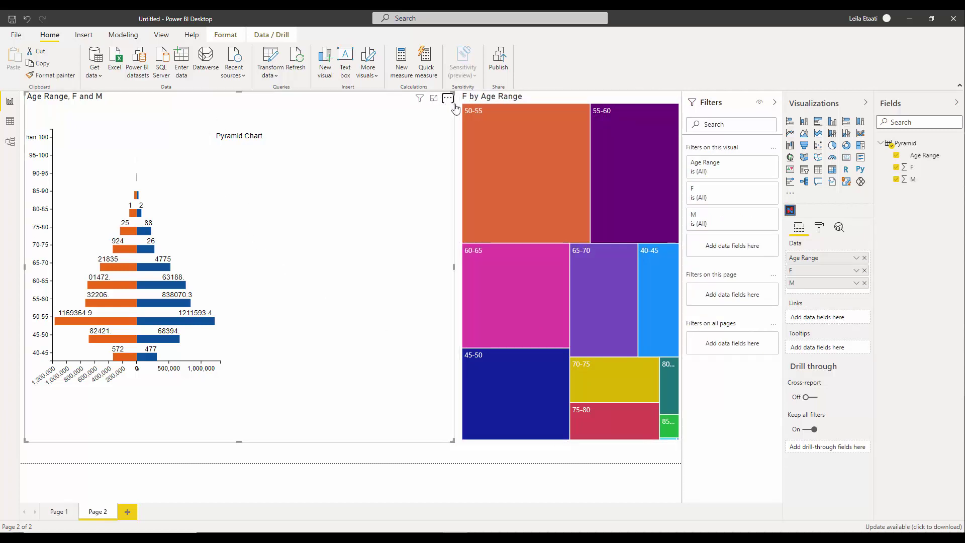
click(447, 97)
click(460, 108)
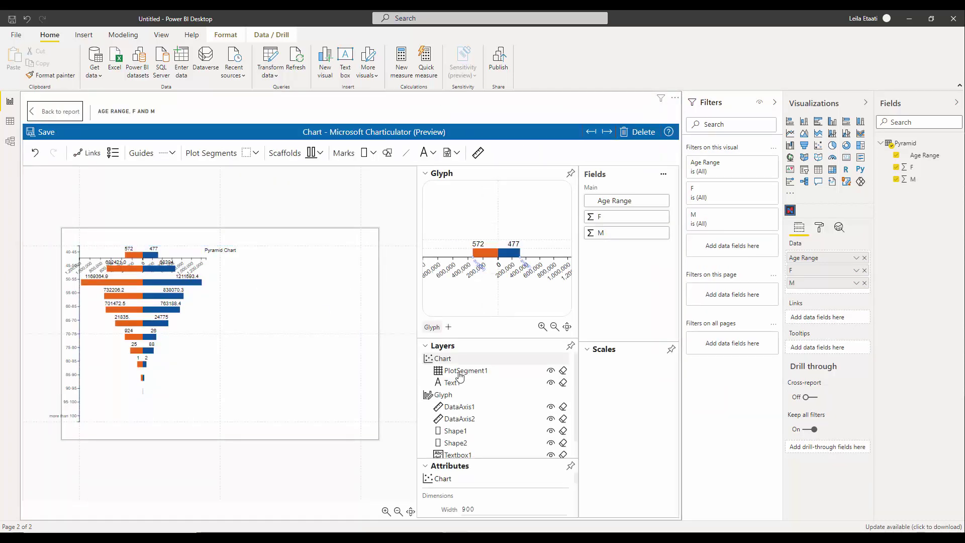
click(459, 371)
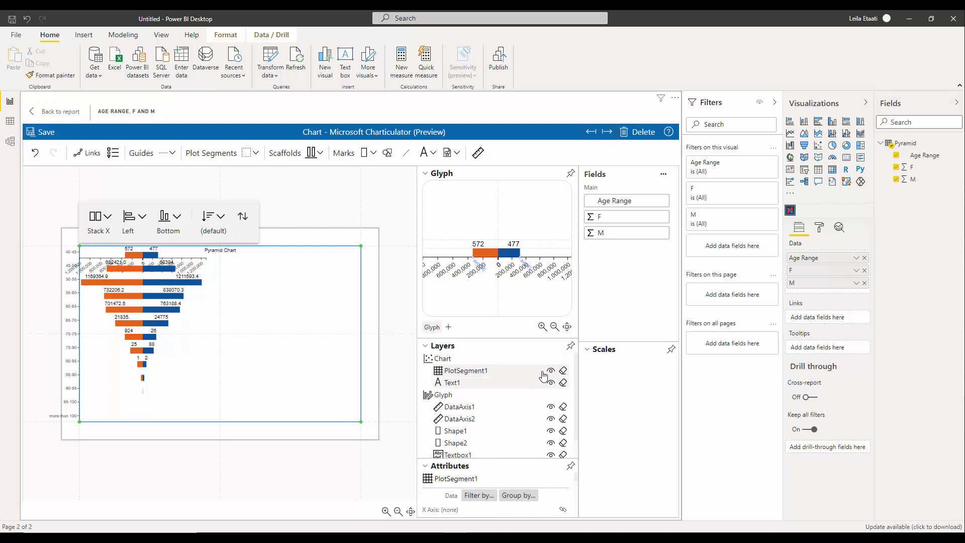
scroll(558, 498, down, 3)
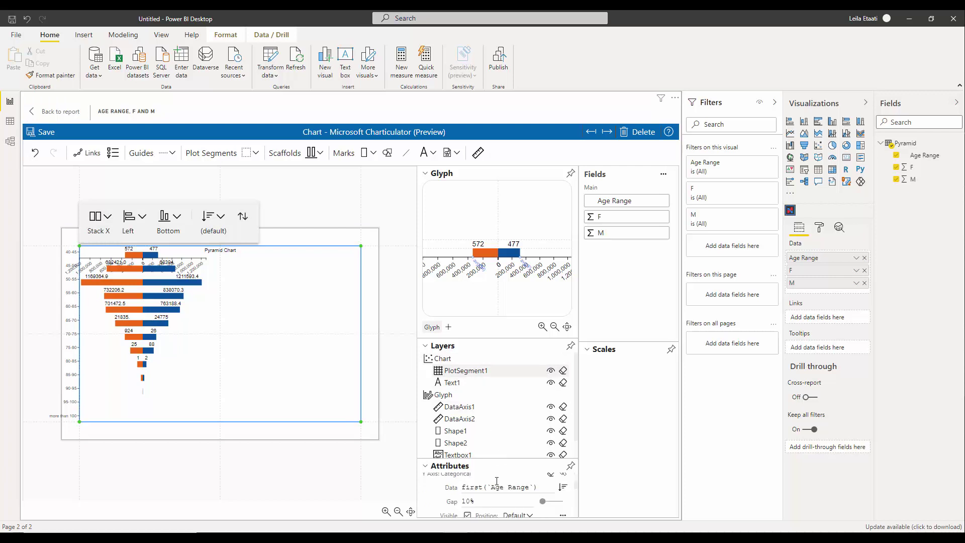
click(562, 487)
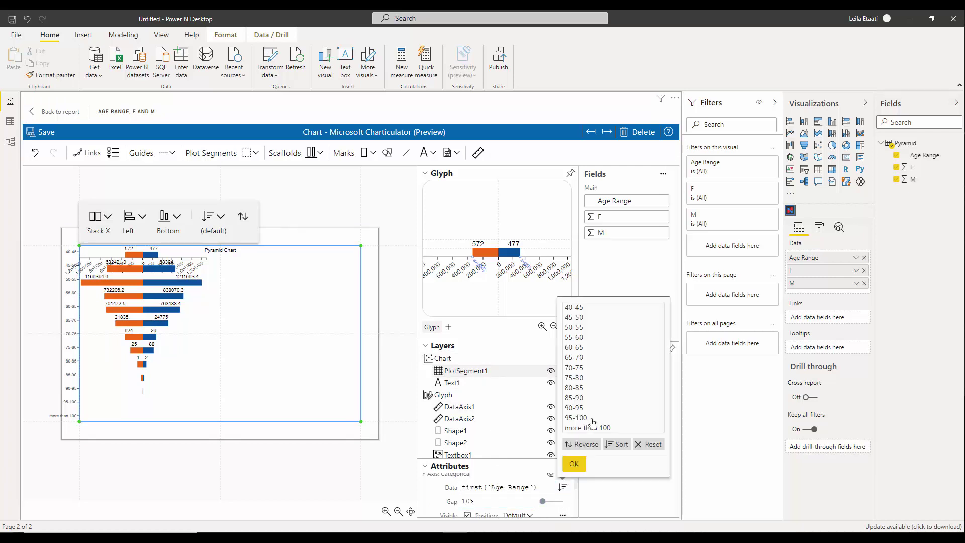
click(579, 461)
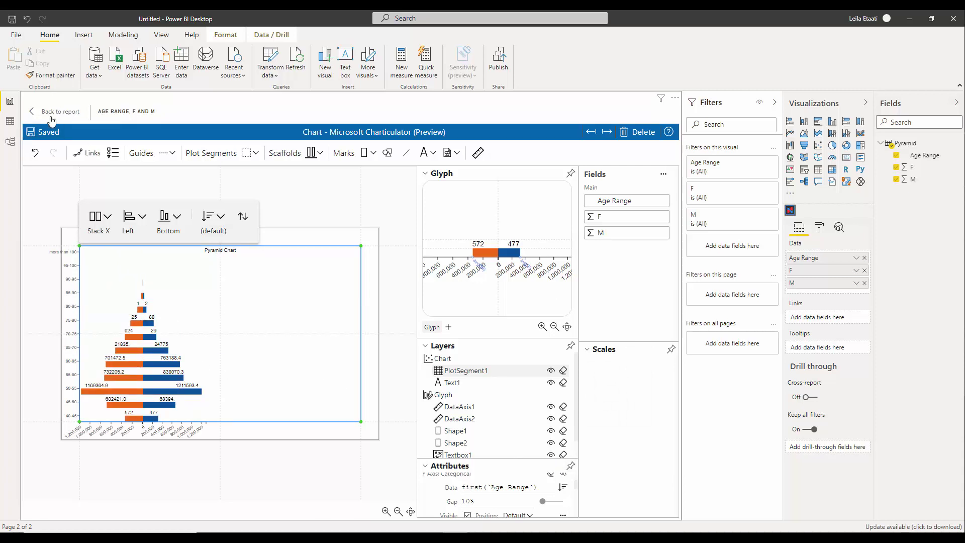
click(53, 120)
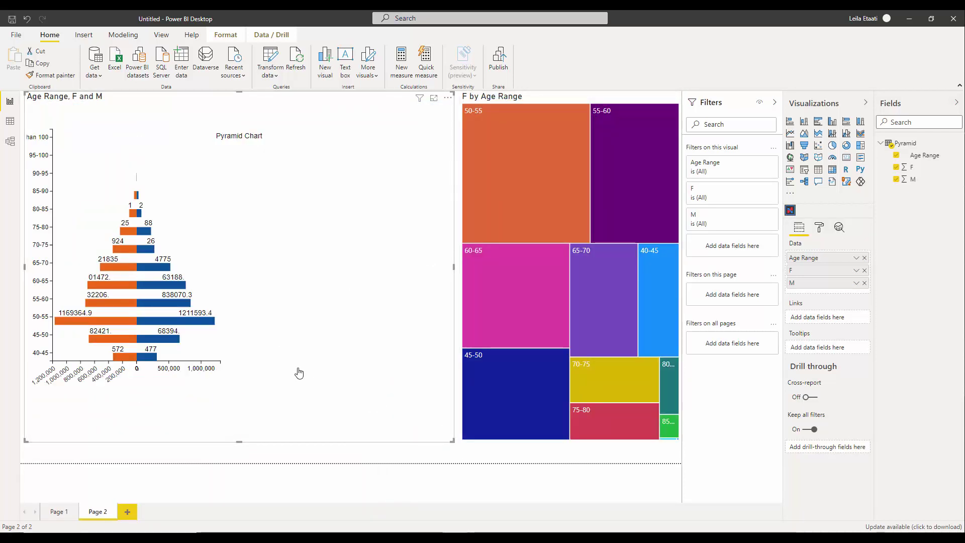
Enlarge the pyramid chart visual slightly toward the treemap and the page's lower edge, and deselect it
drag(452, 441, 457, 455)
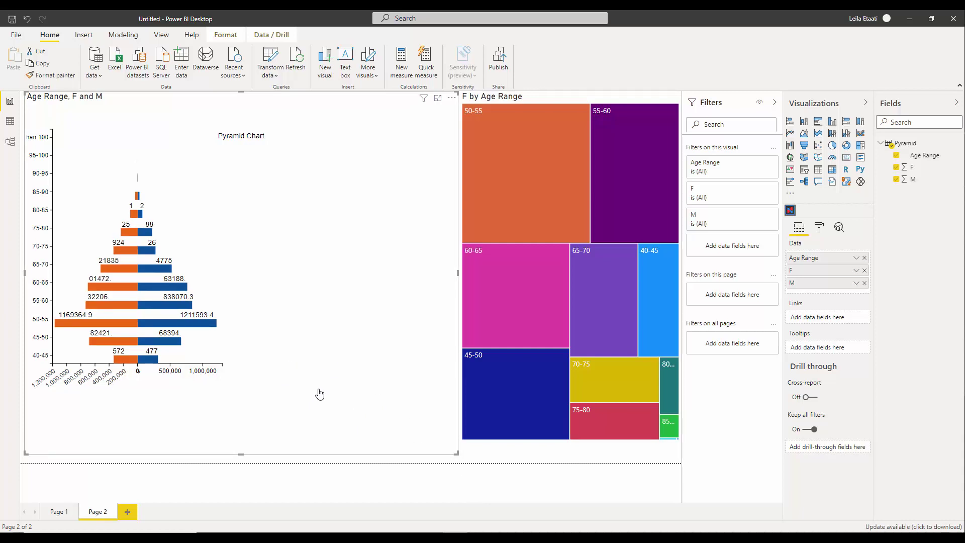
click(519, 462)
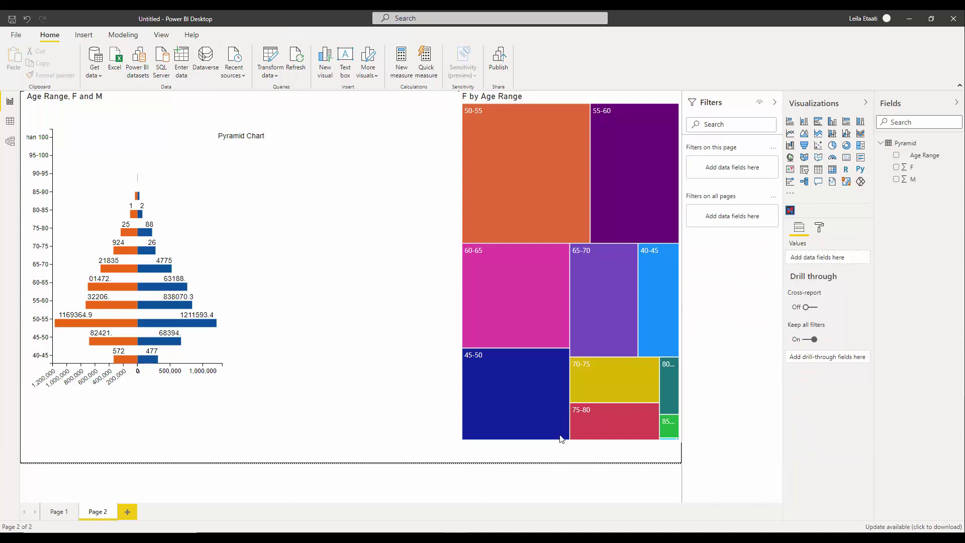
mouse_move(562, 438)
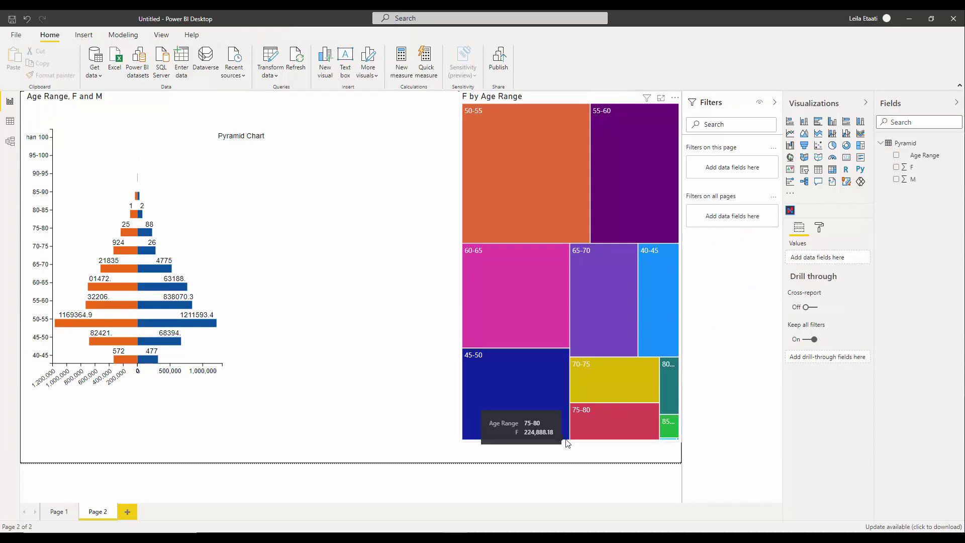